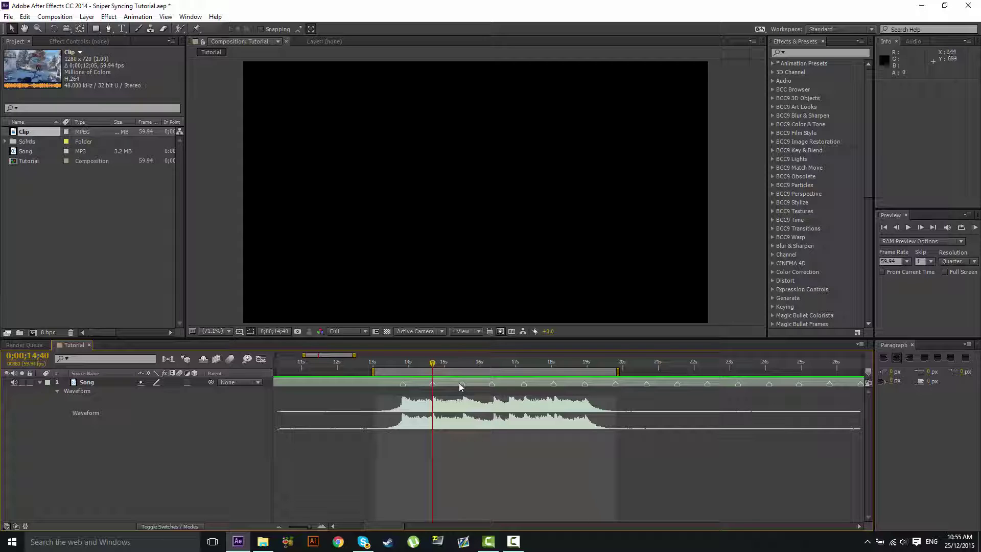
Step: Remove the stray beat marker from the Song layer and RAM-preview the marked section
left_click_drag(448, 383, 463, 384)
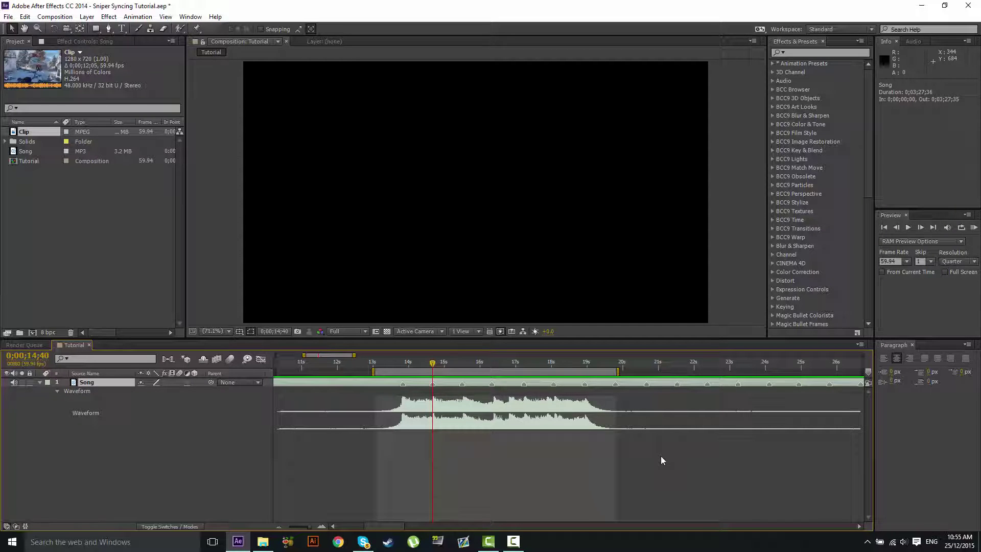
key("KP_0")
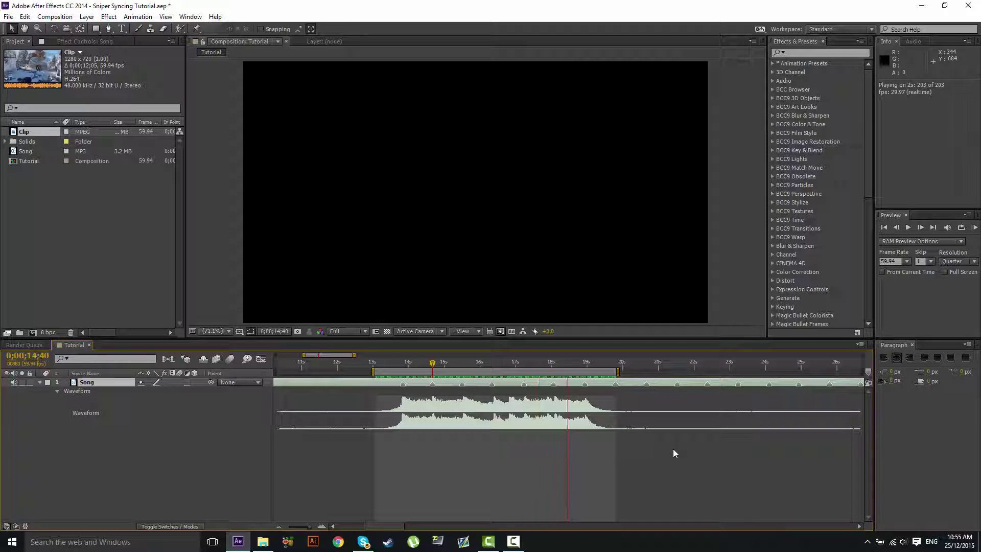
key("space")
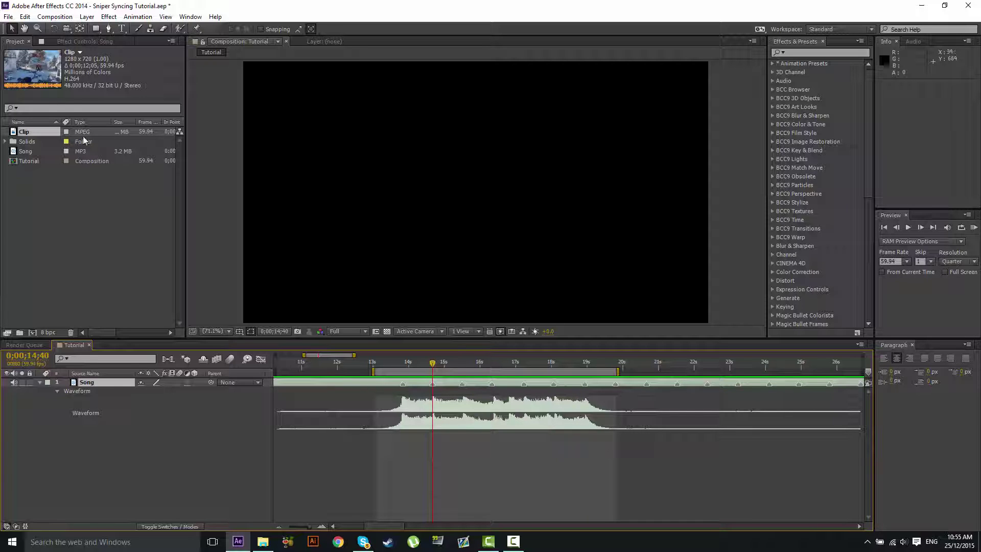
Step: Add the Clip footage above Song, start it at 13;50 and slide it earlier
left_click_drag(41, 132, 100, 382)
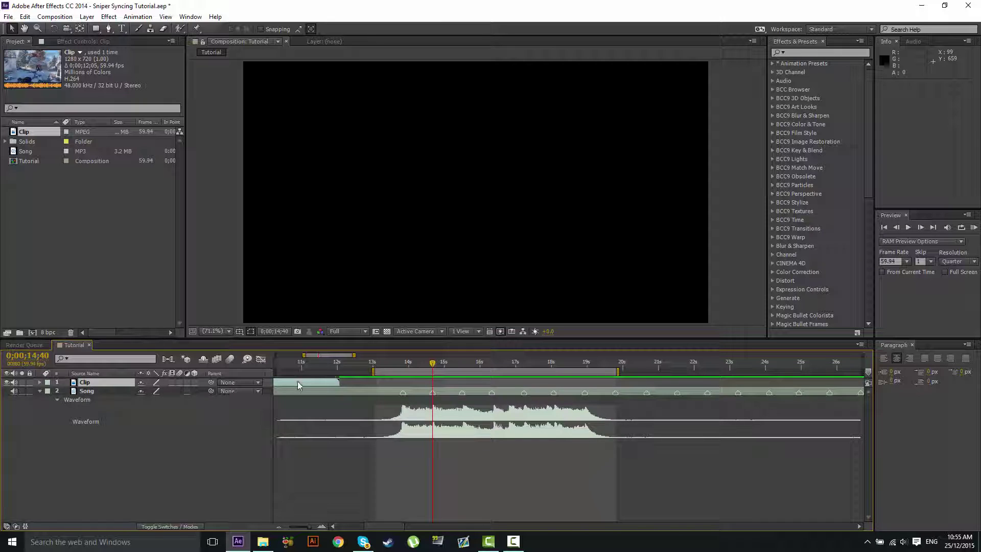
left_click(403, 362)
key("[")
left_click(433, 362)
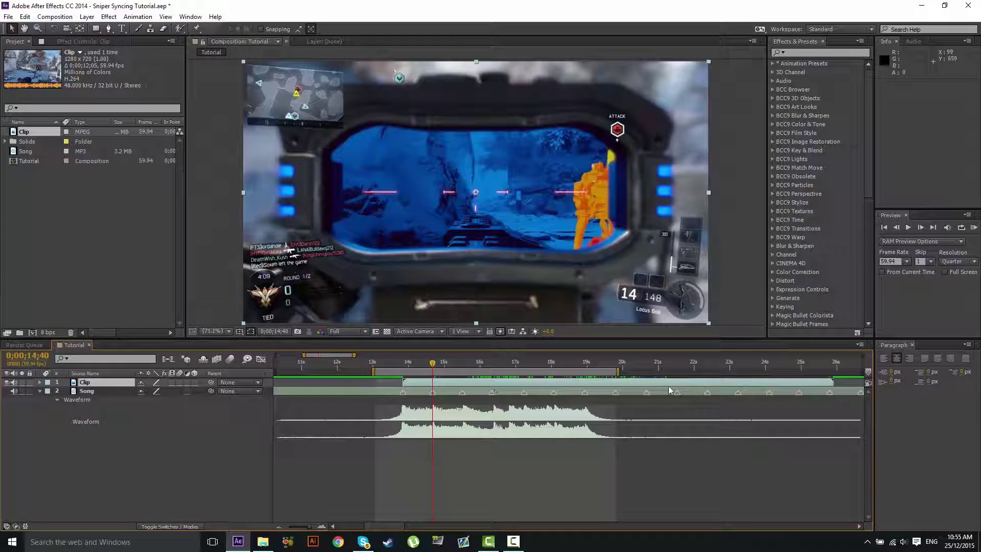
left_click_drag(663, 388, 608, 393)
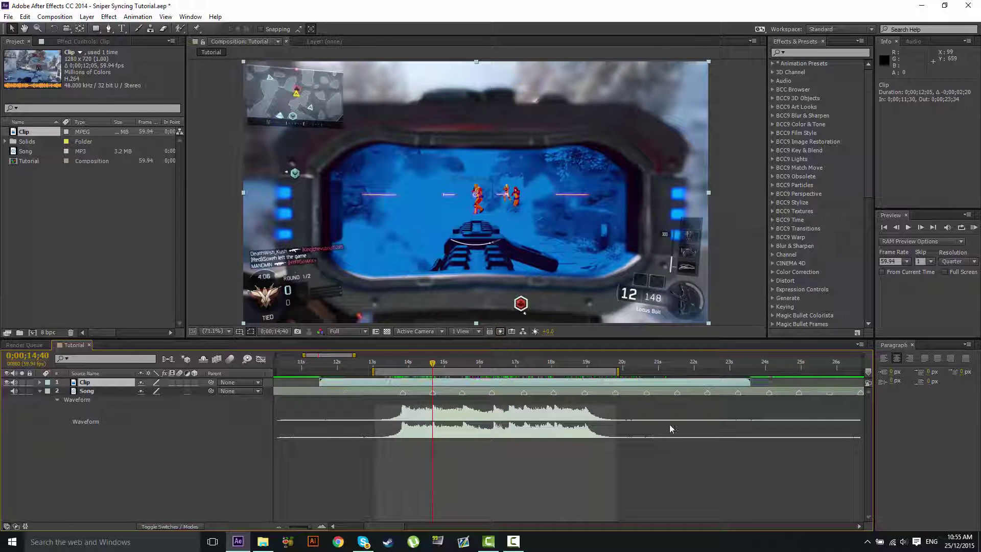
Step: Split the Clip at 14;40, trim the lower layer to 13;50, and mute both layers' audio
key("ctrl+shift+d")
left_click(404, 361)
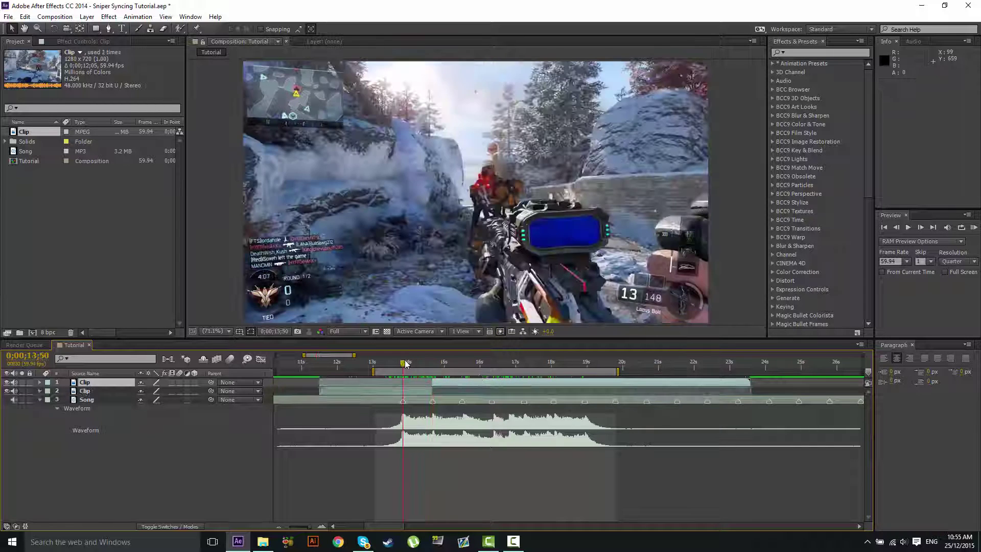
left_click(418, 388)
key("alt+bracketleft")
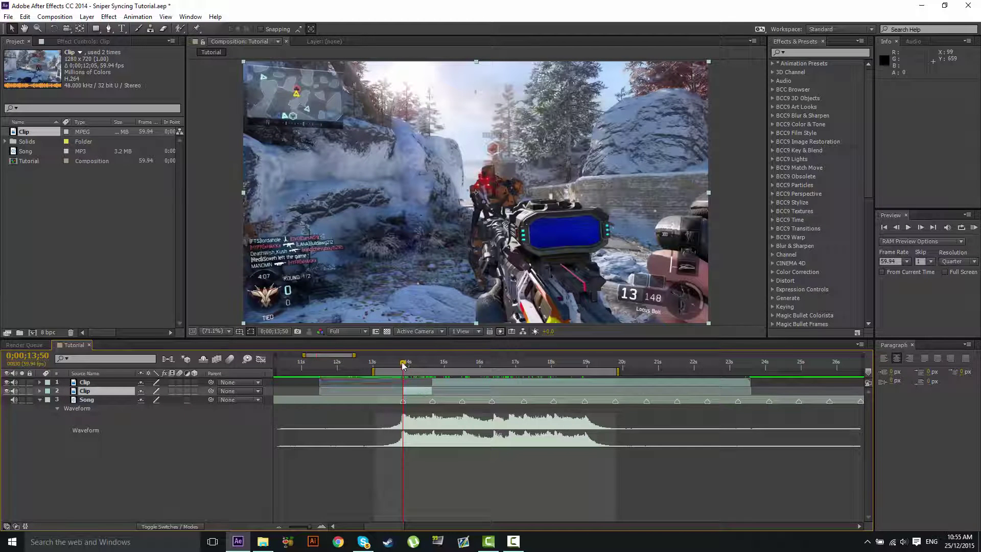
left_click_drag(407, 363, 407, 364)
key("space")
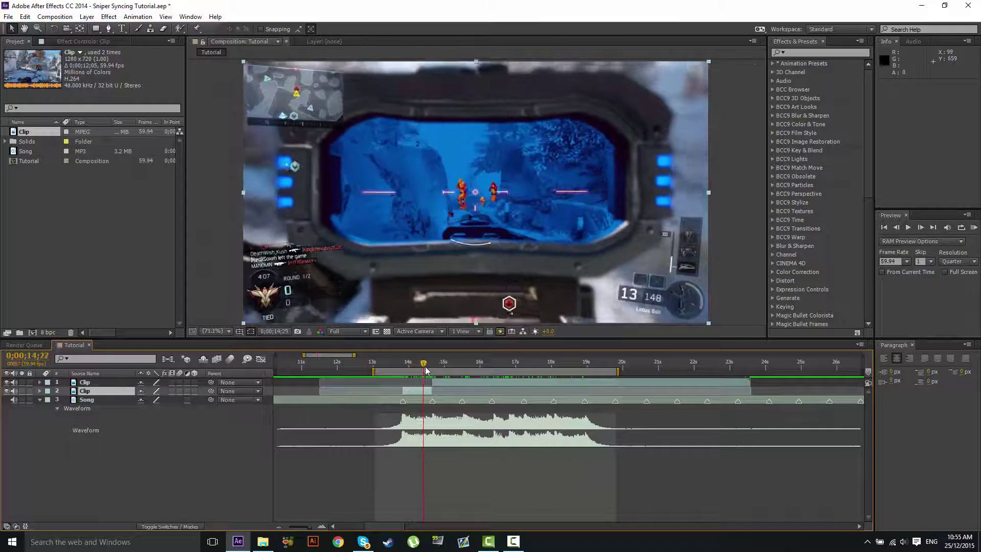
left_click(14, 390)
left_click(14, 382)
Step: Split the top Clip layer at each of the next three sniper shots, the last at 17;43
left_click_drag(429, 366, 470, 367)
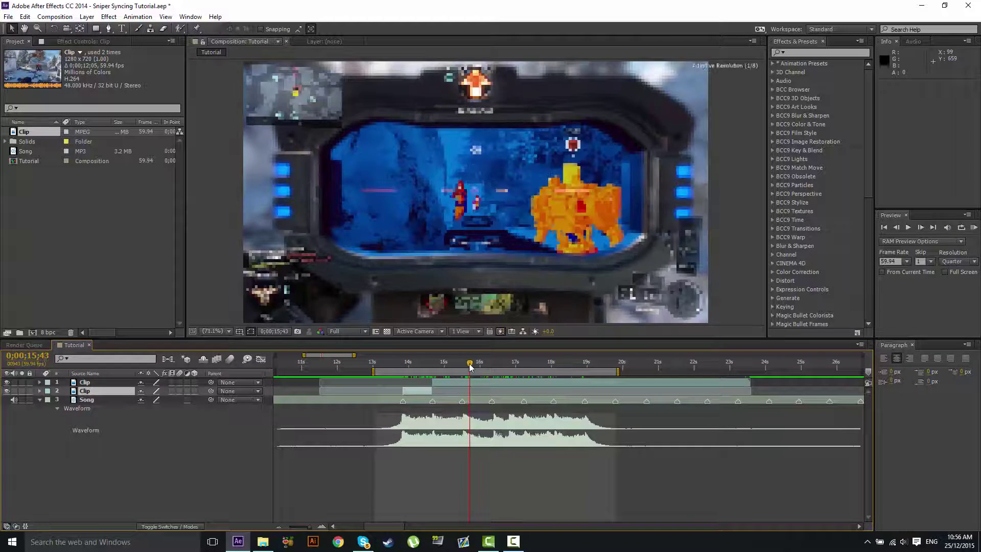
left_click(896, 226)
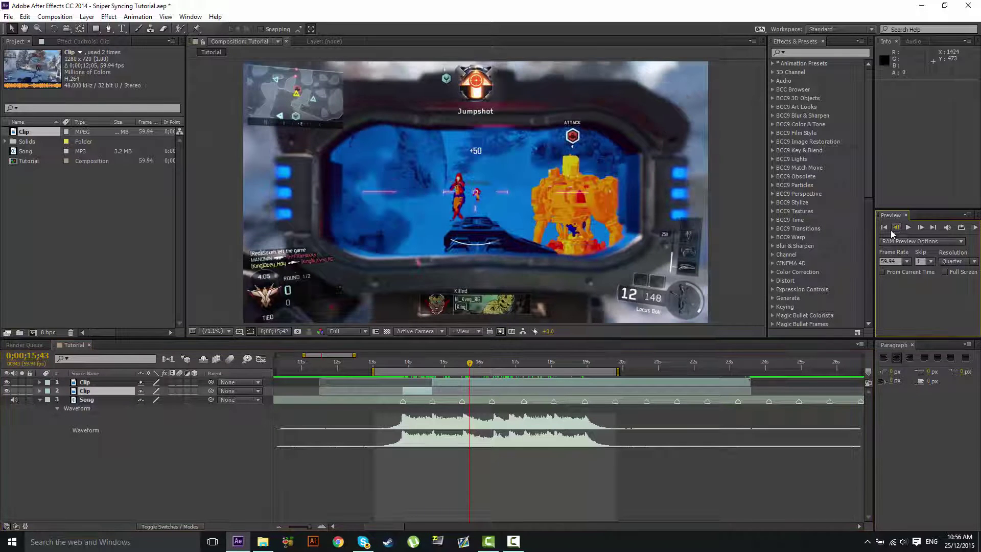
left_click(569, 379)
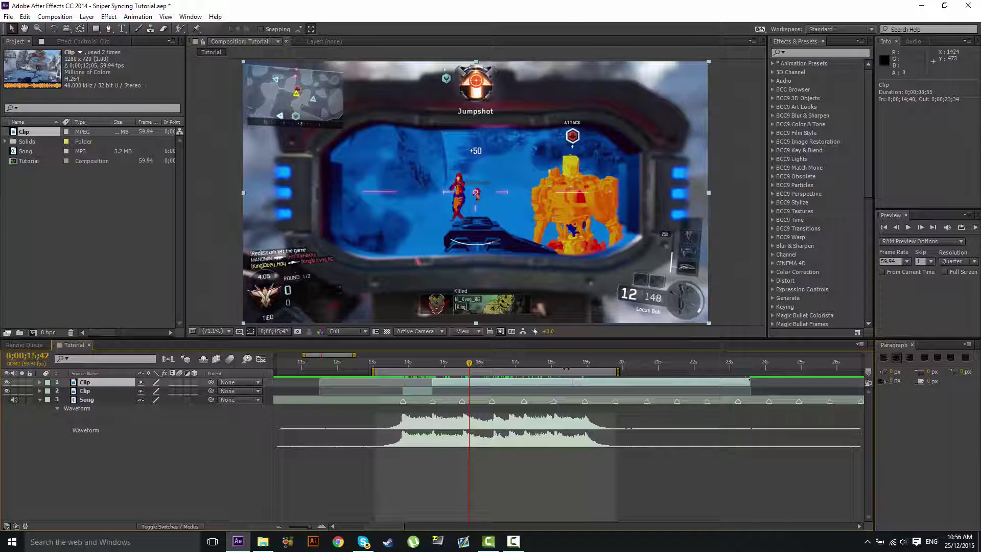
key("ctrl+shift+d")
left_click_drag(473, 364, 504, 366)
key("ctrl+shift+d")
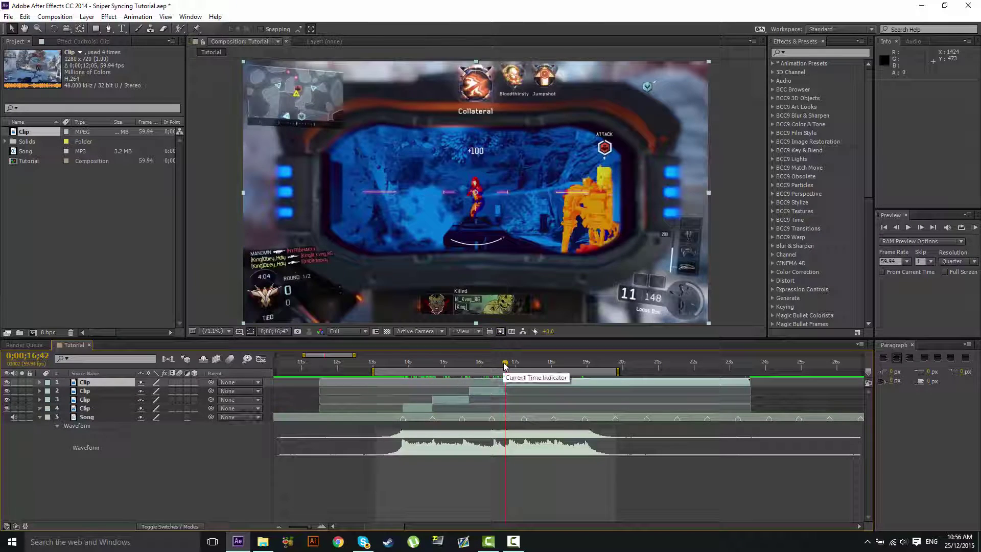
left_click_drag(505, 367, 583, 369)
key("ctrl+shift+d")
key("ctrl+shift+d")
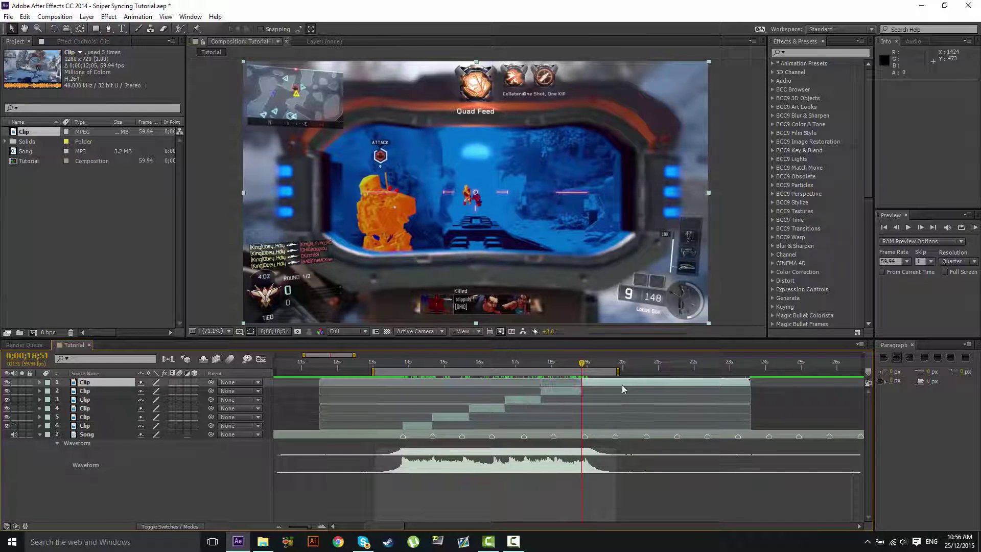
Step: Move Clip layers 4, 3 and 2 onto the beat markers at 15;30, 16;20 and 17;14
left_click_drag(415, 363, 463, 364)
left_click(481, 407)
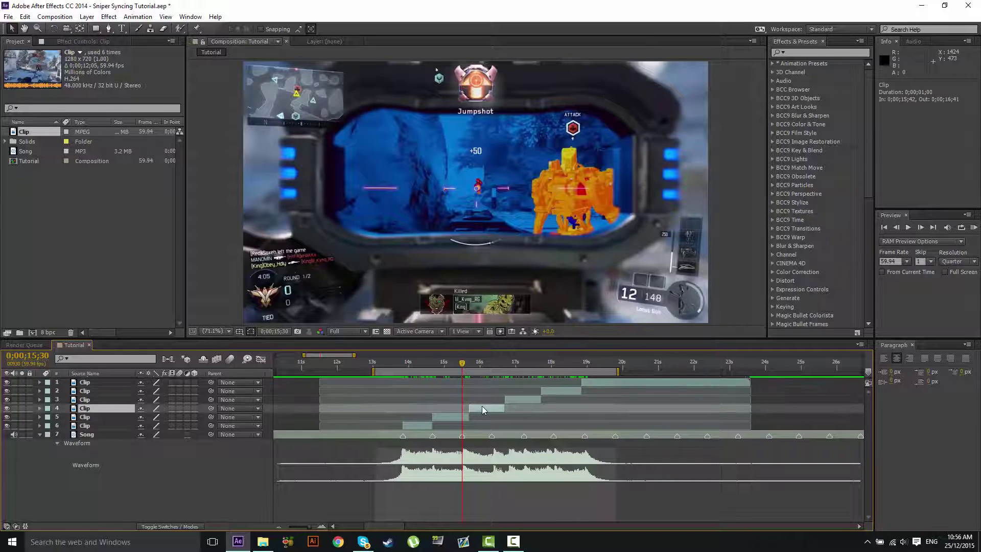
left_click_drag(480, 400, 473, 400)
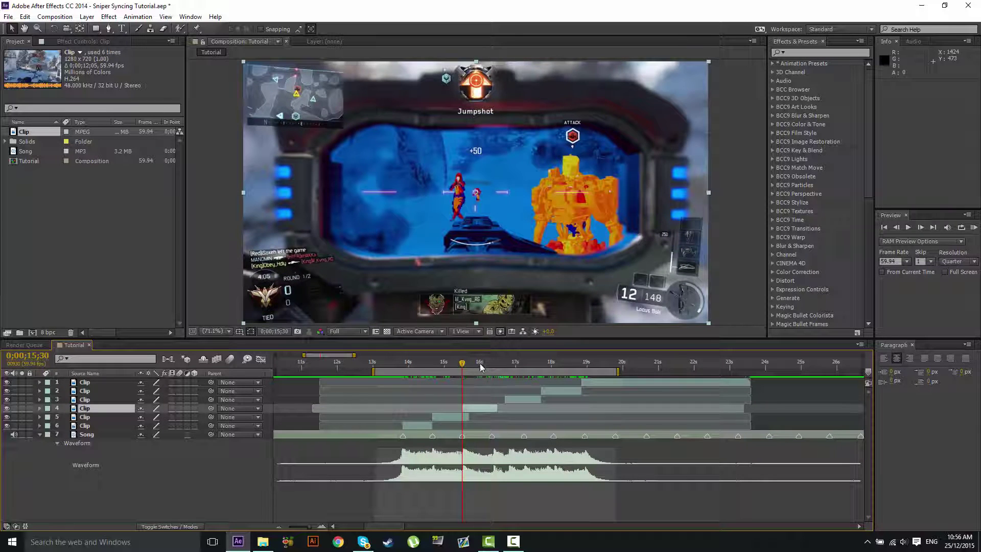
left_click_drag(479, 364, 491, 364)
left_click_drag(517, 399, 503, 399)
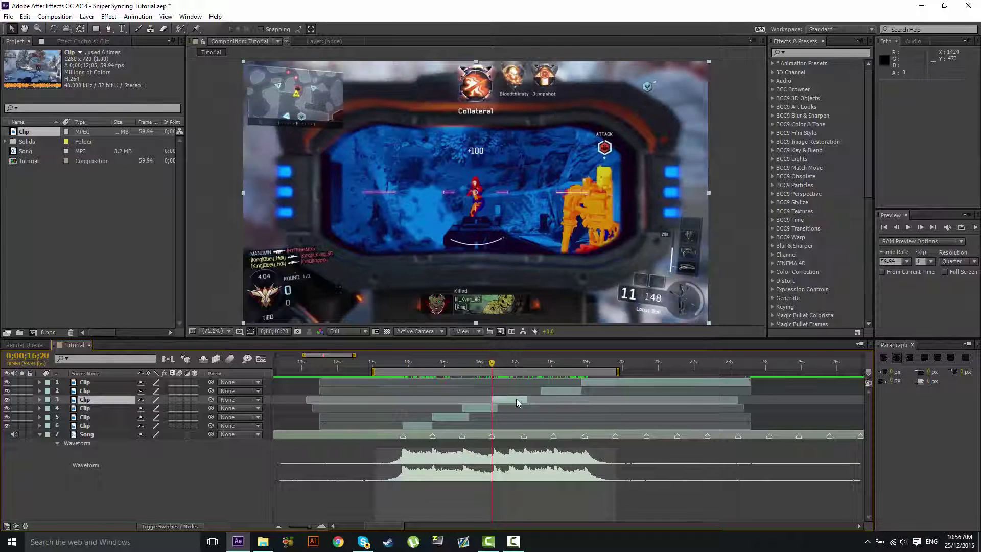
left_click(522, 364)
left_click(568, 390)
key("bracketleft")
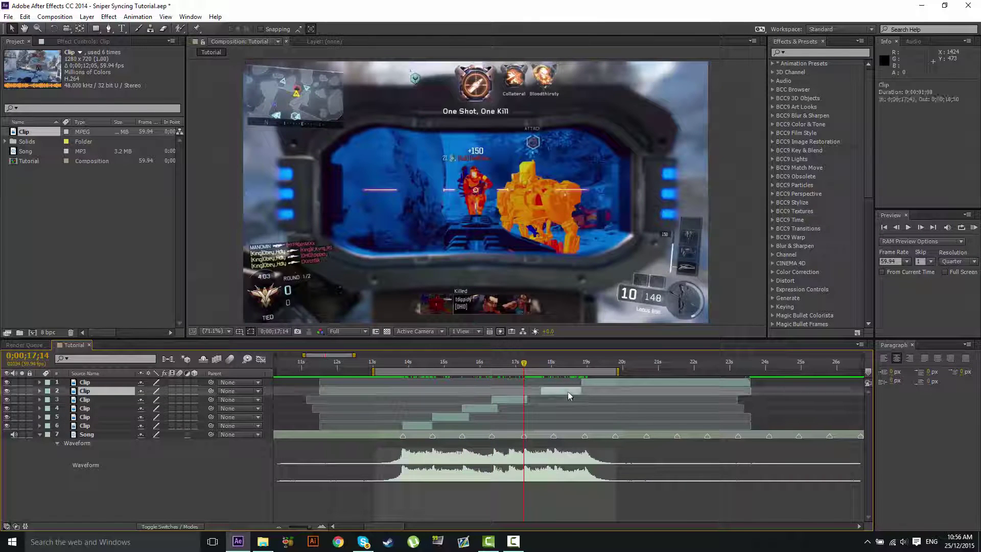
Step: Start the top Clip layer at 18;04, save the project, and RAM-preview the synced edit
left_click_drag(523, 363, 554, 362)
left_click(618, 382)
key("bracketleft")
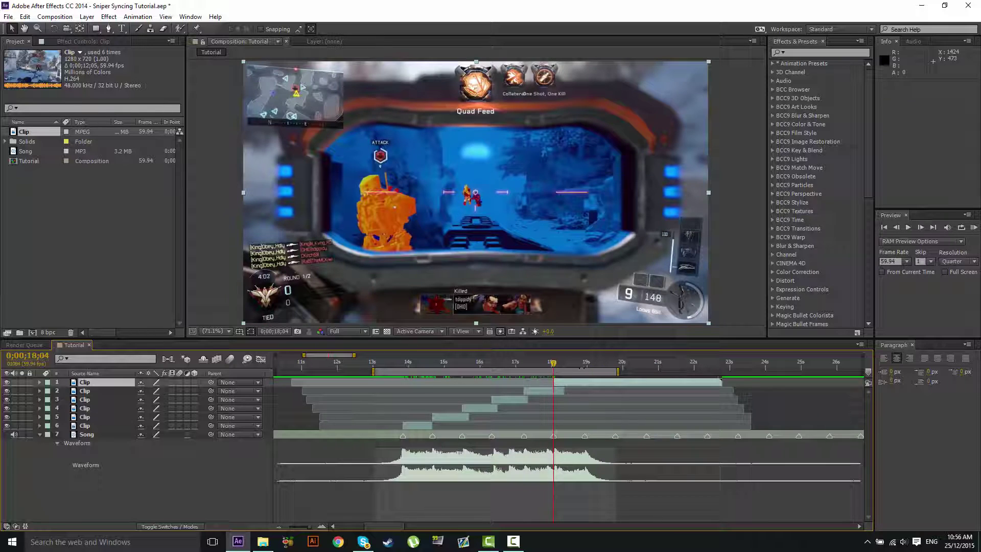
left_click(585, 364)
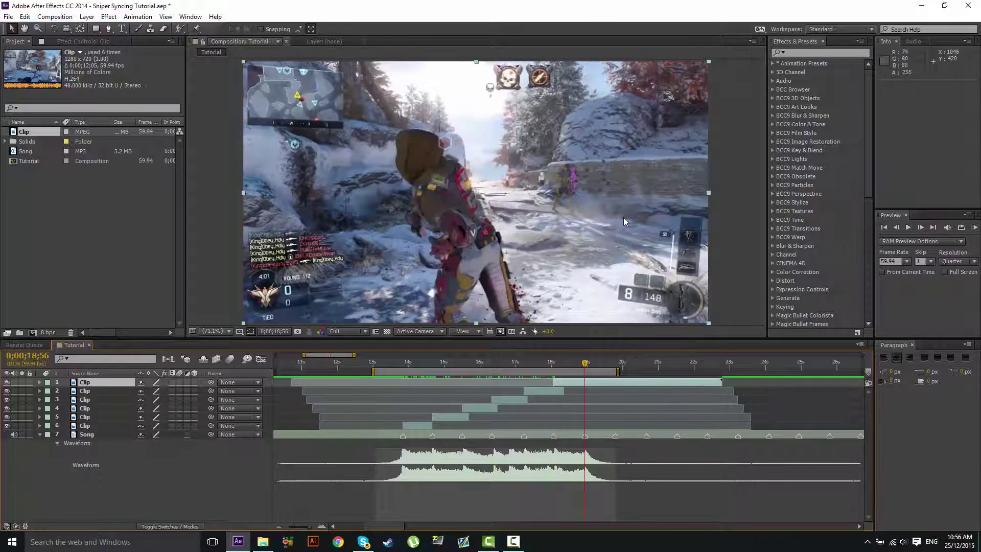
left_click(575, 409)
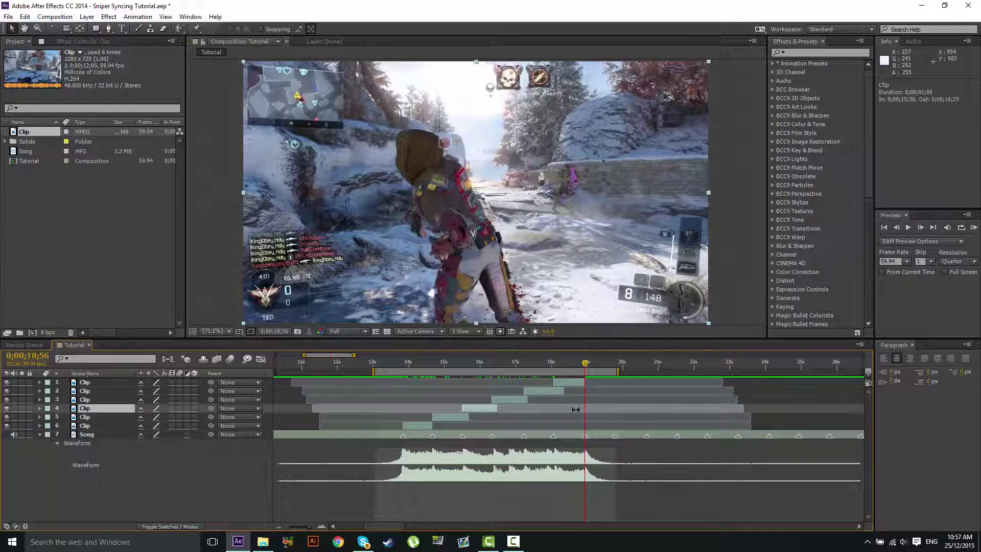
key("ctrl+s")
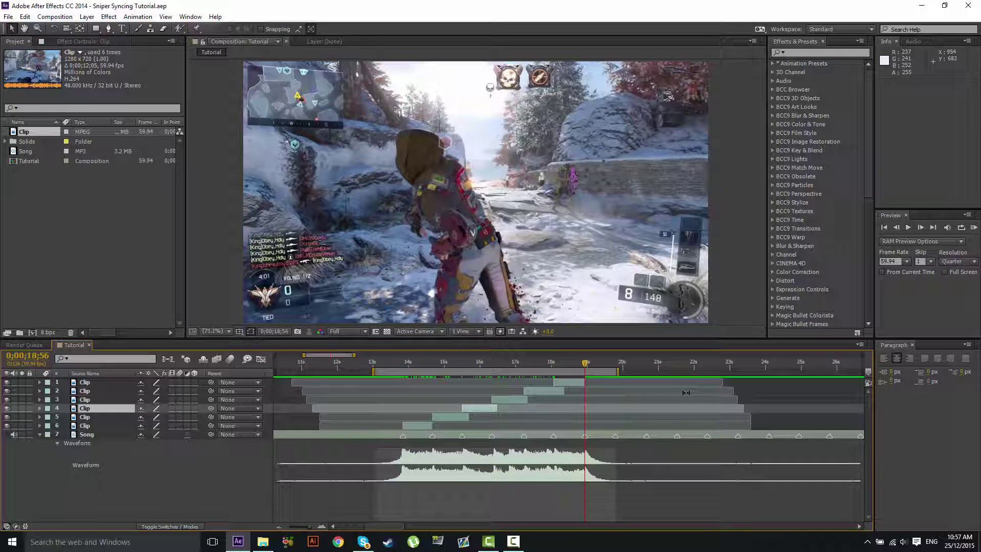
key("KP_0")
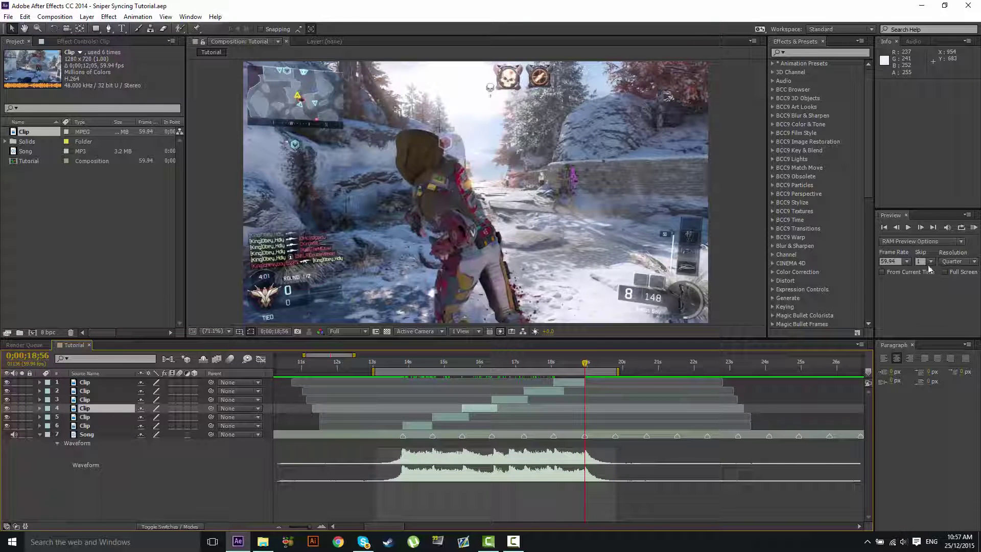
left_click(396, 362)
Step: Apply the recent '2 Devv's Twixtor' animation preset to Clip layer 6
left_click_drag(398, 363, 408, 364)
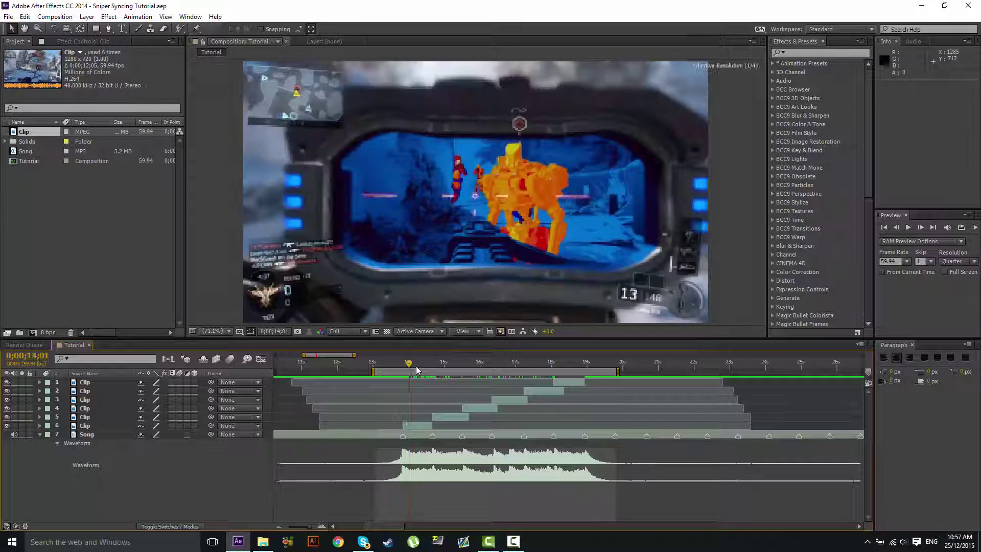
left_click(108, 17)
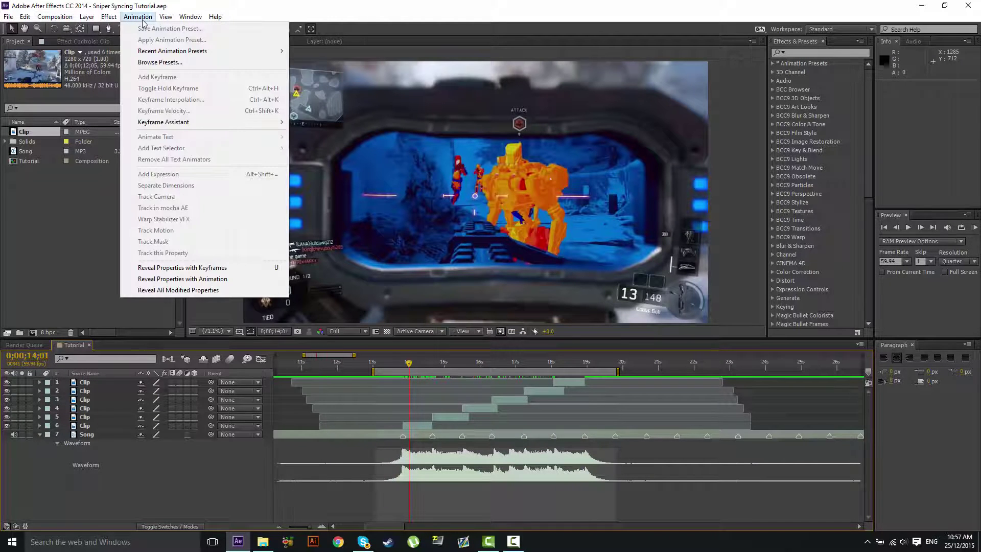
left_click(144, 19)
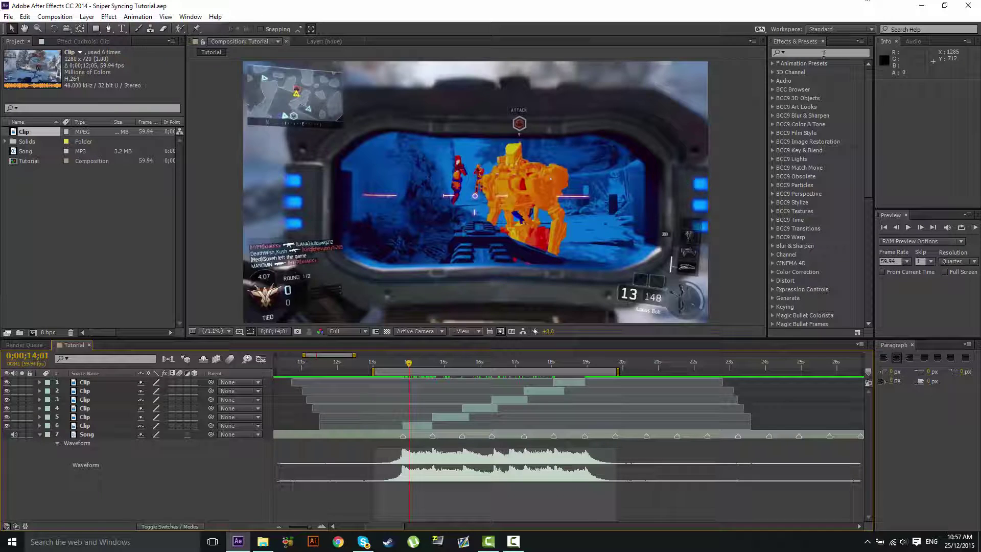
left_click(138, 16)
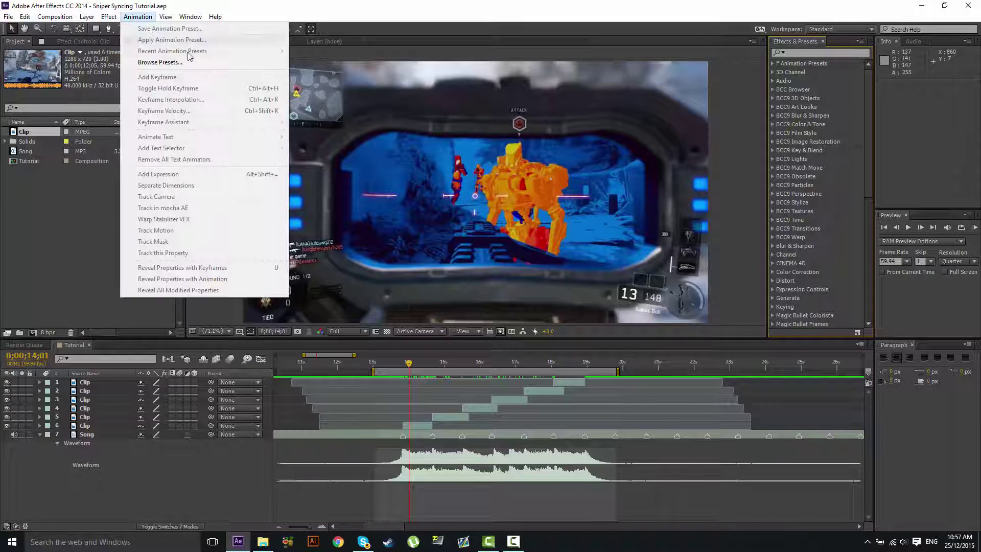
left_click(428, 416)
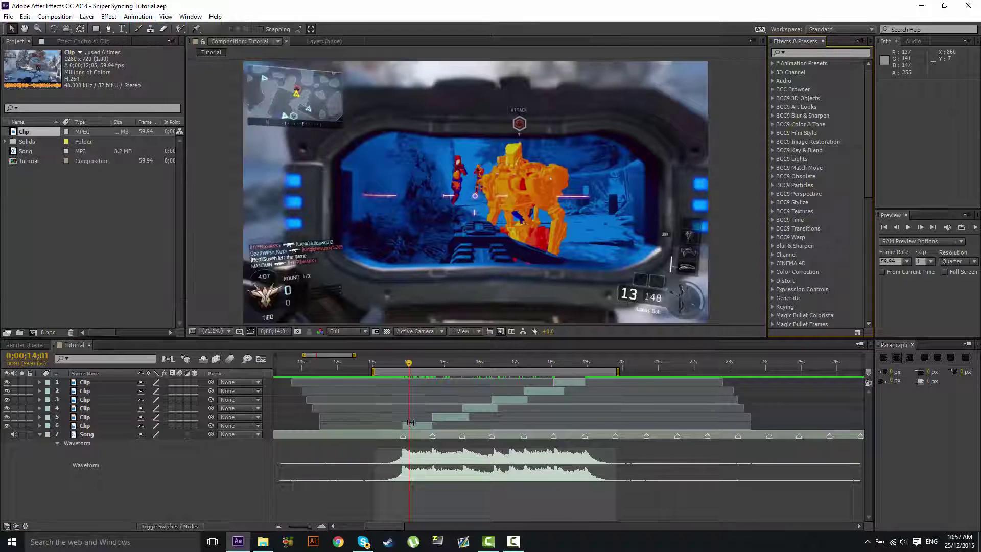
left_click(424, 427)
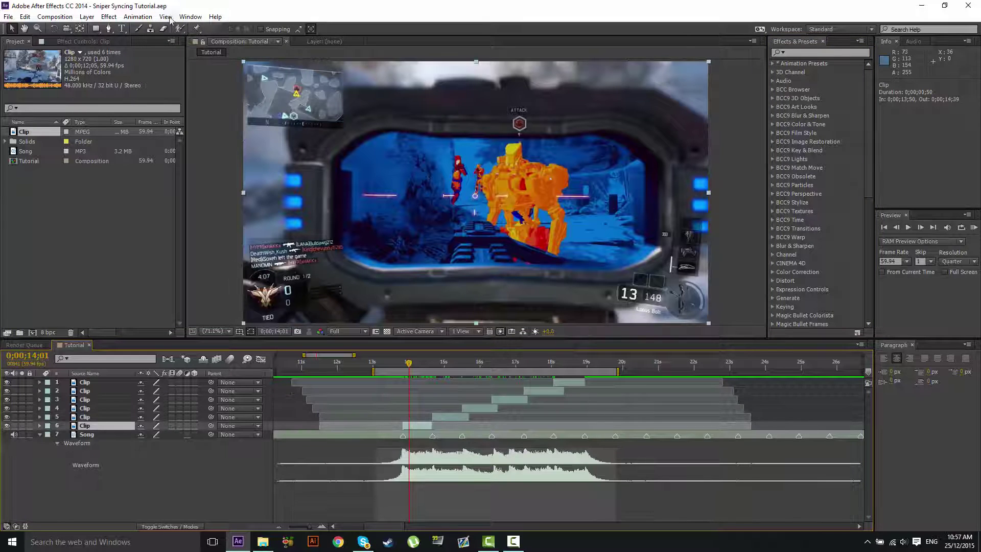
left_click(137, 16)
mouse_move(181, 56)
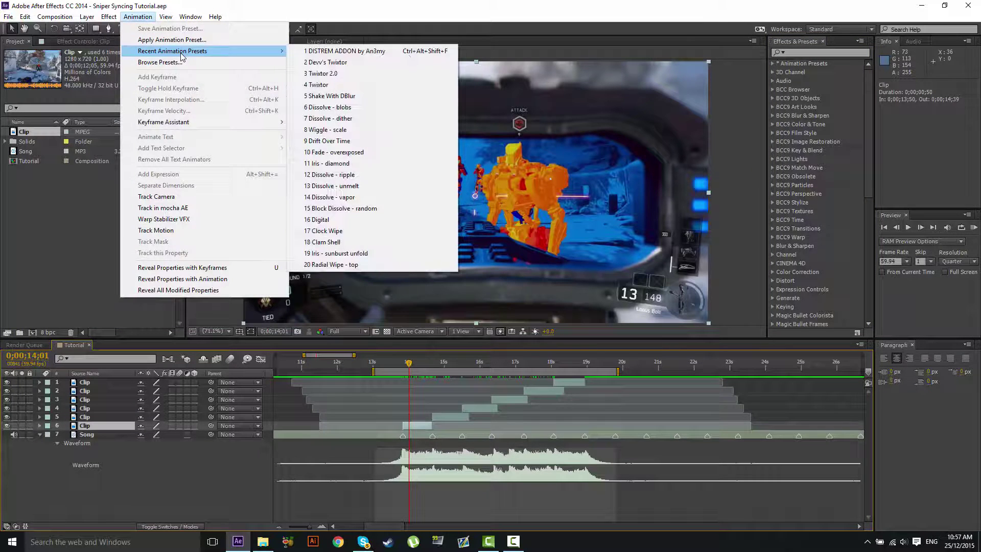
left_click(411, 62)
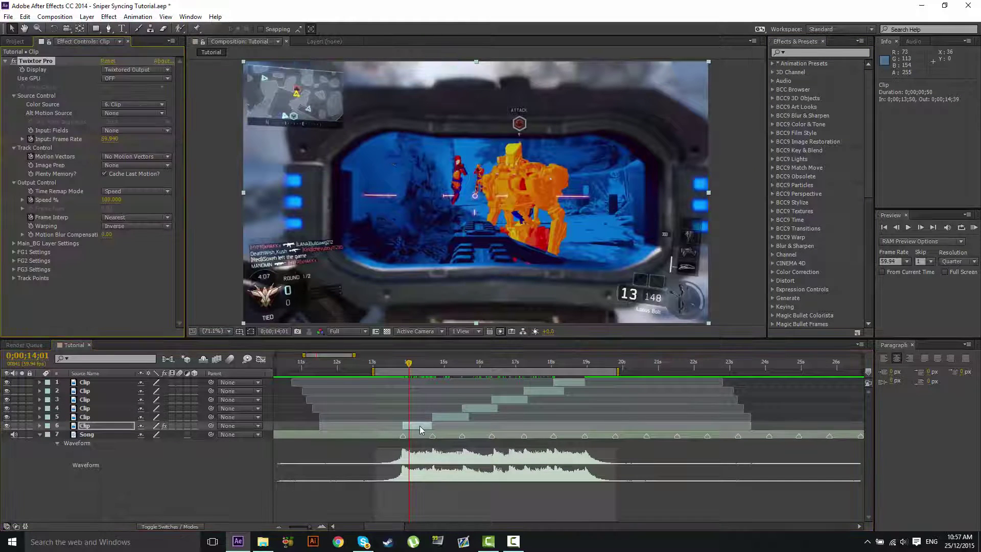
Step: Move layer 6's Twixtor keyframes to 13;51 and set Speed % to 200 there
key("u")
left_click_drag(432, 433, 394, 444)
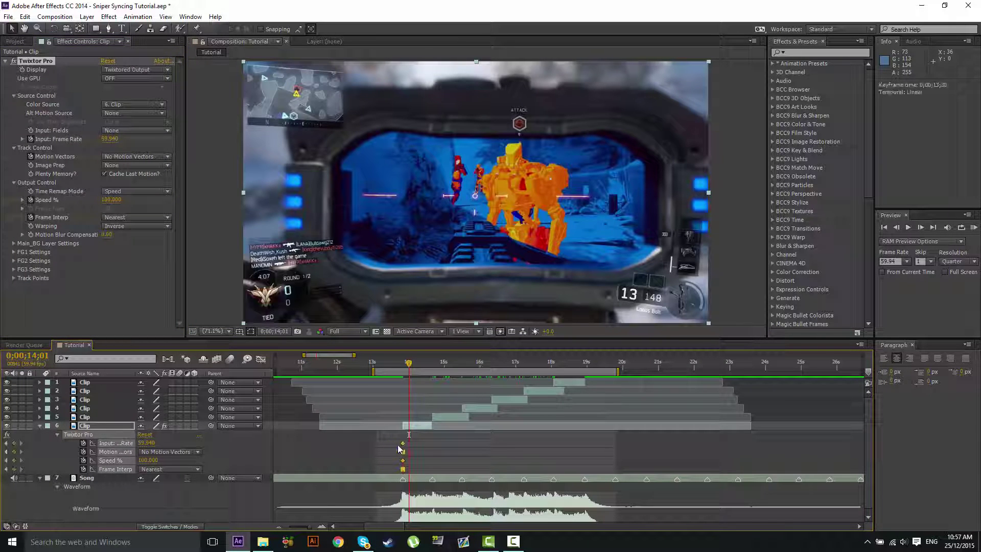
left_click_drag(418, 361, 403, 360)
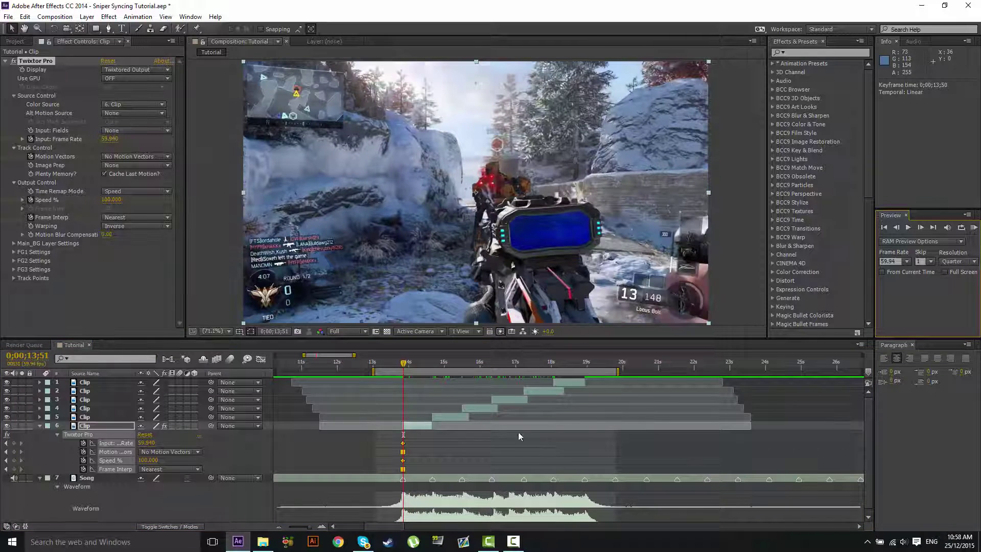
left_click(371, 351)
left_click(111, 204)
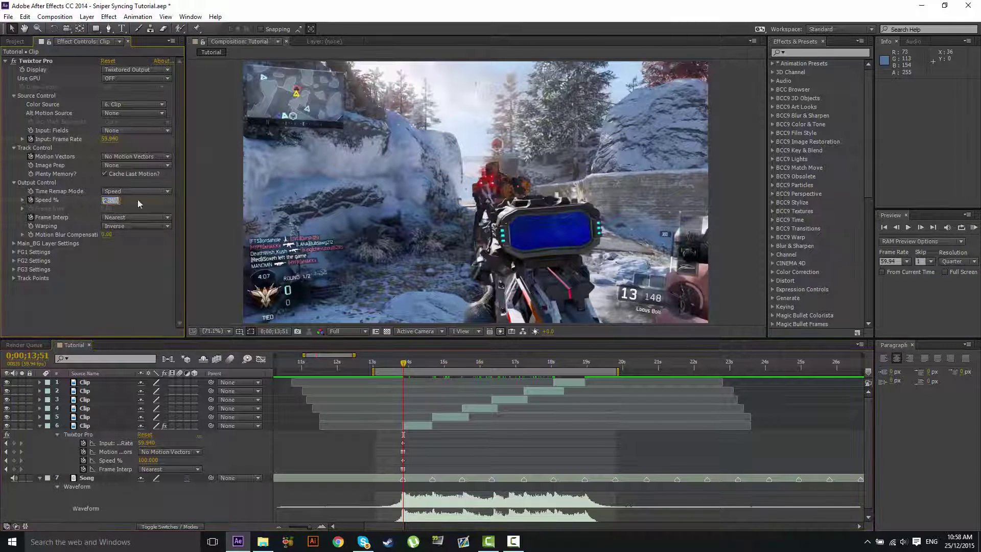
type("200")
key("Return")
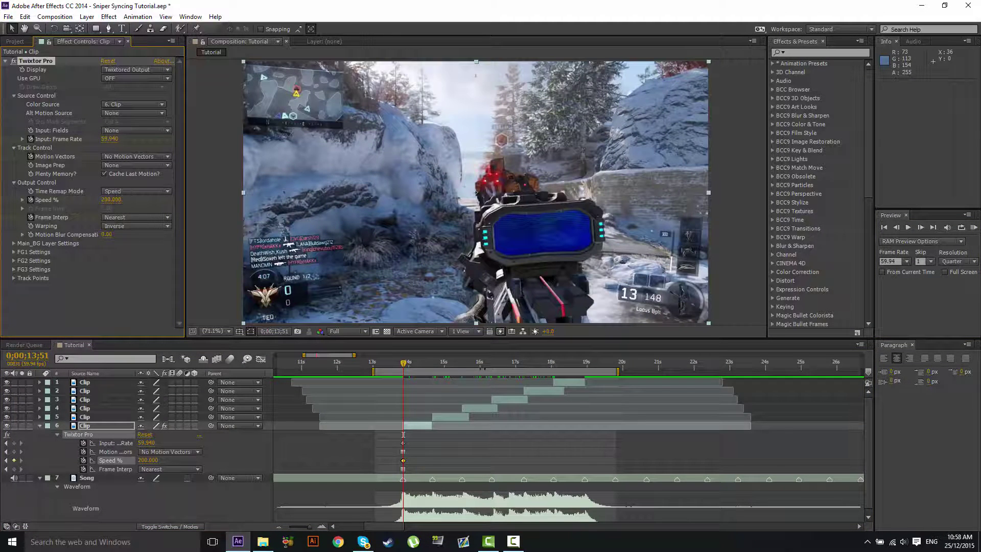
Step: Add a 200% Speed keyframe at the 14;39 shot and a 50% keyframe at 14;19
left_click(432, 360)
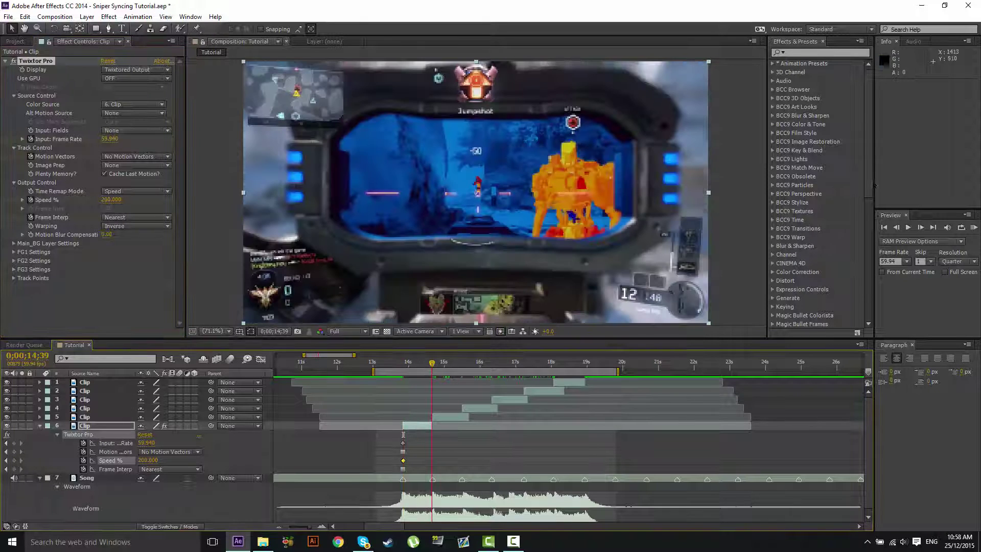
left_click(920, 228)
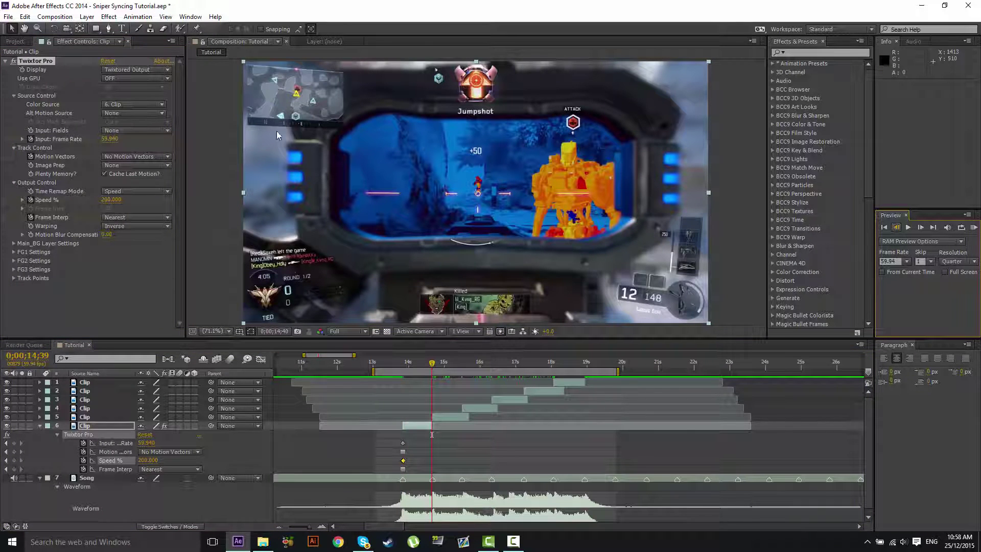
right_click(45, 200)
left_click(83, 234)
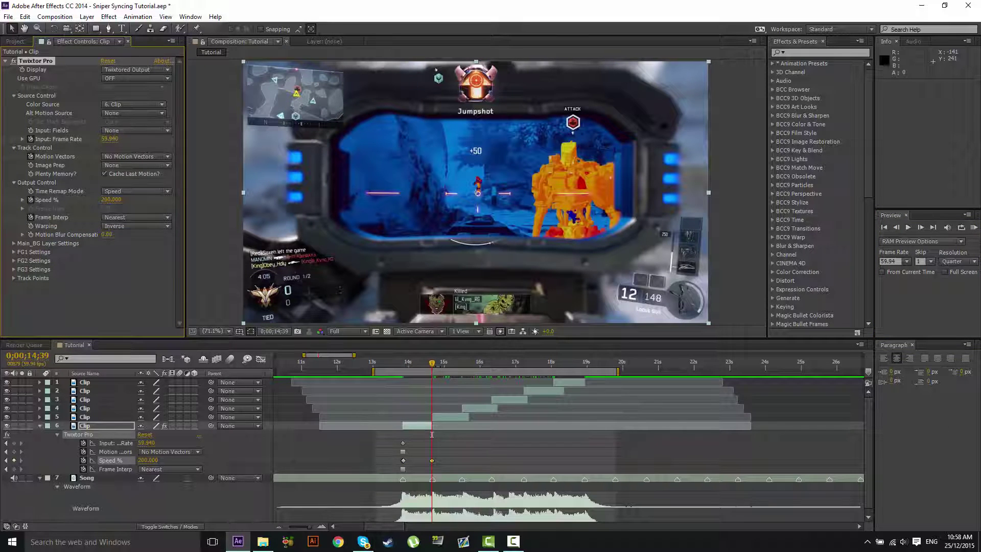
key("shift+Page_Up")
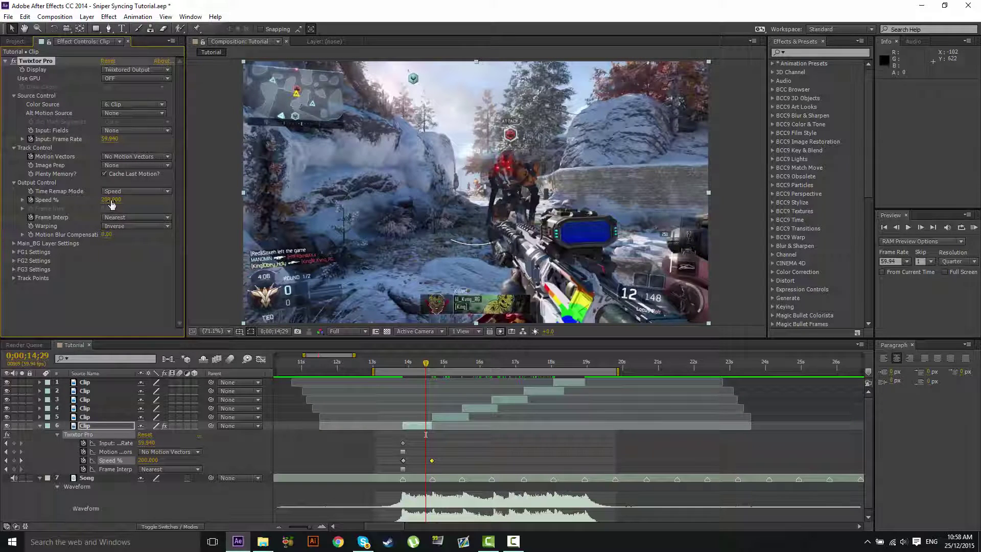
key("shift+Page_Up")
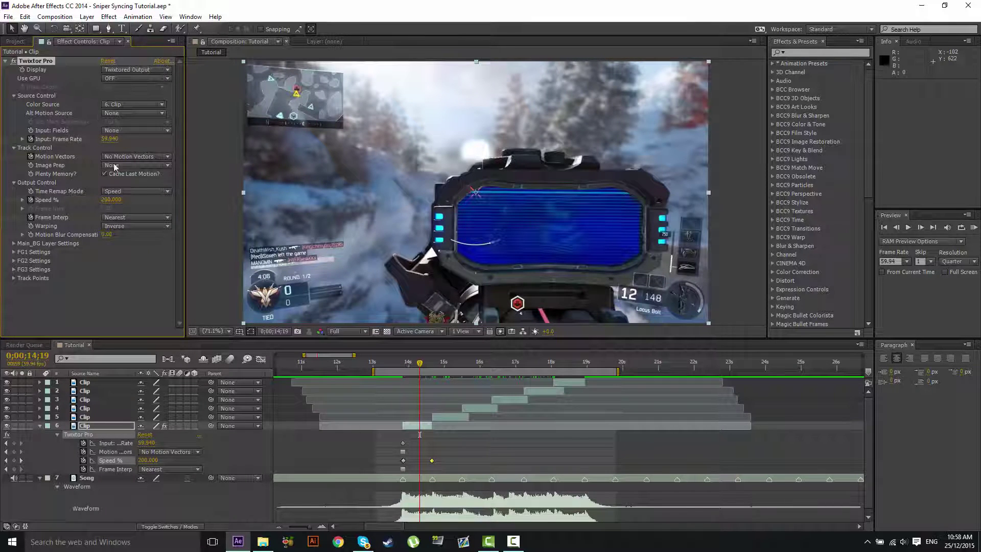
left_click(110, 200)
key("Return")
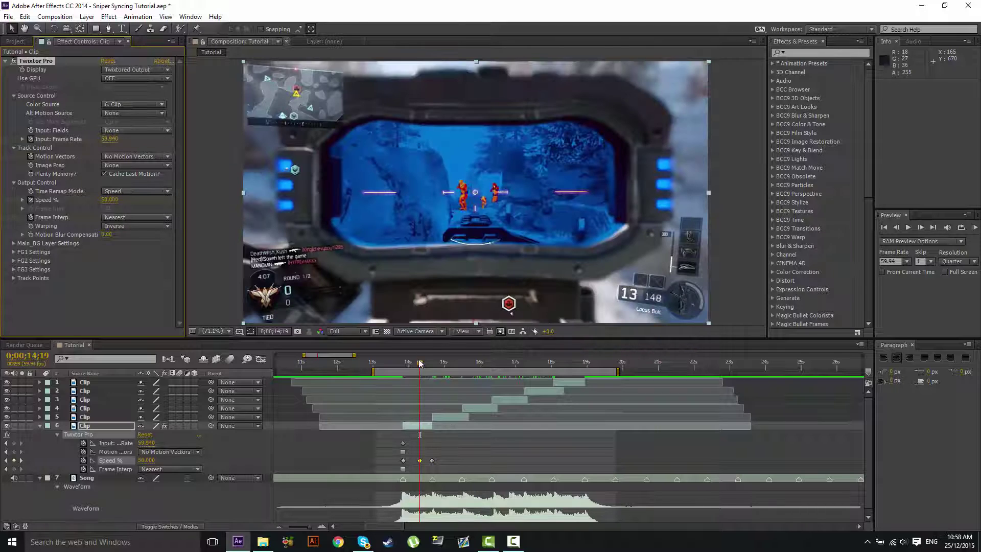
Step: Move the 50% keyframe to 14;29 and select all four Speed keyframes in the Graph Editor
left_click_drag(420, 363, 431, 363)
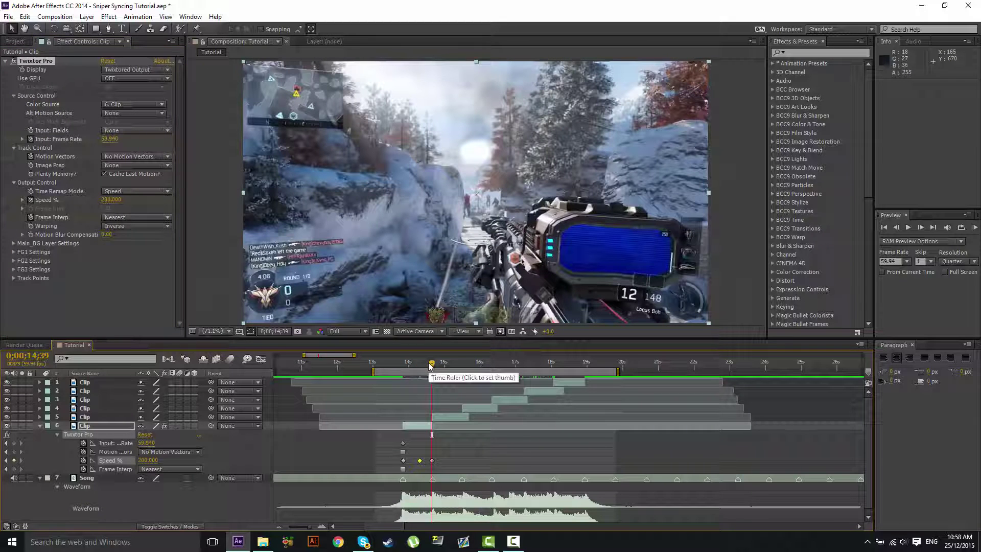
left_click(428, 364)
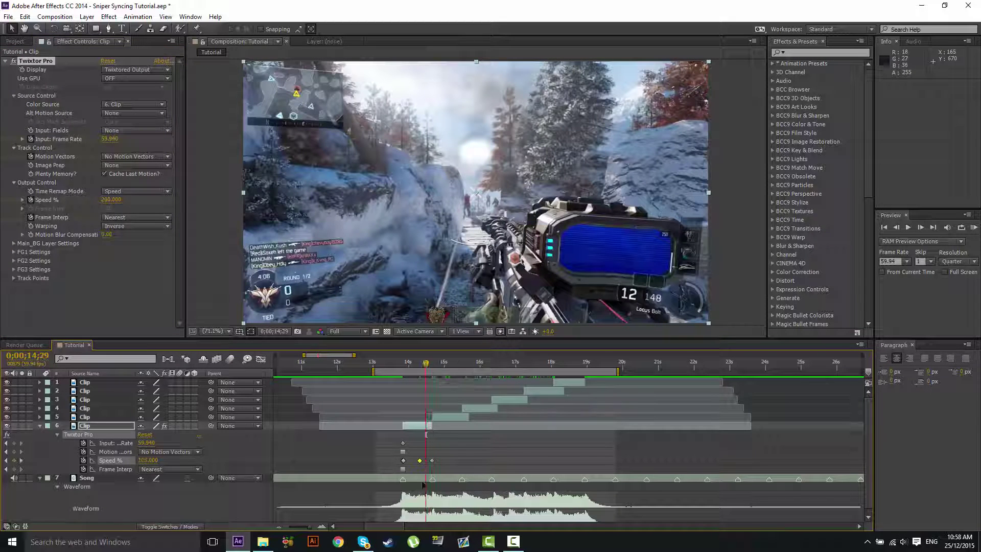
left_click_drag(420, 460, 426, 460)
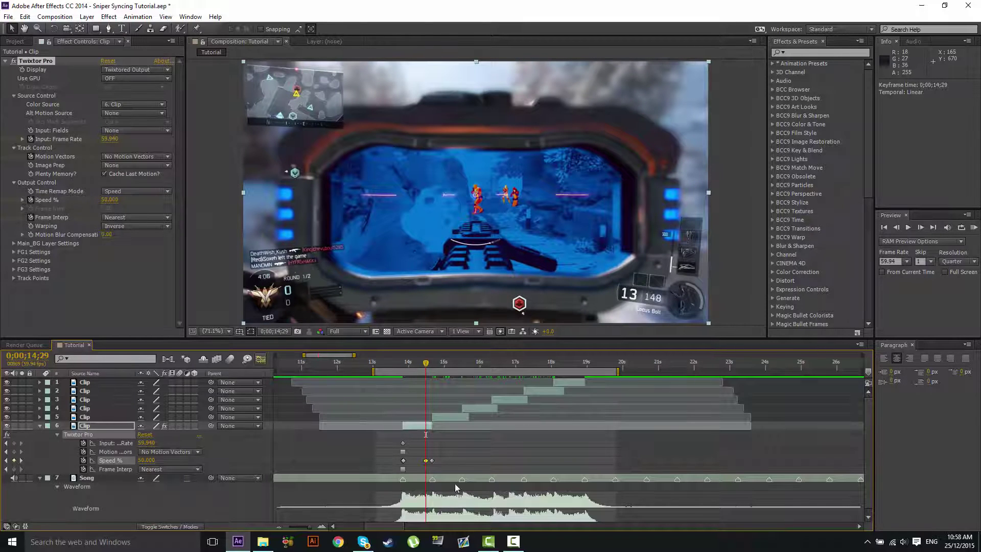
key("shift+F3")
left_click_drag(445, 381, 376, 506)
Step: Easy-ease all Speed % keyframes, widen the ease into the 50% low, and preview from 13;50
key("F9")
left_click(403, 389)
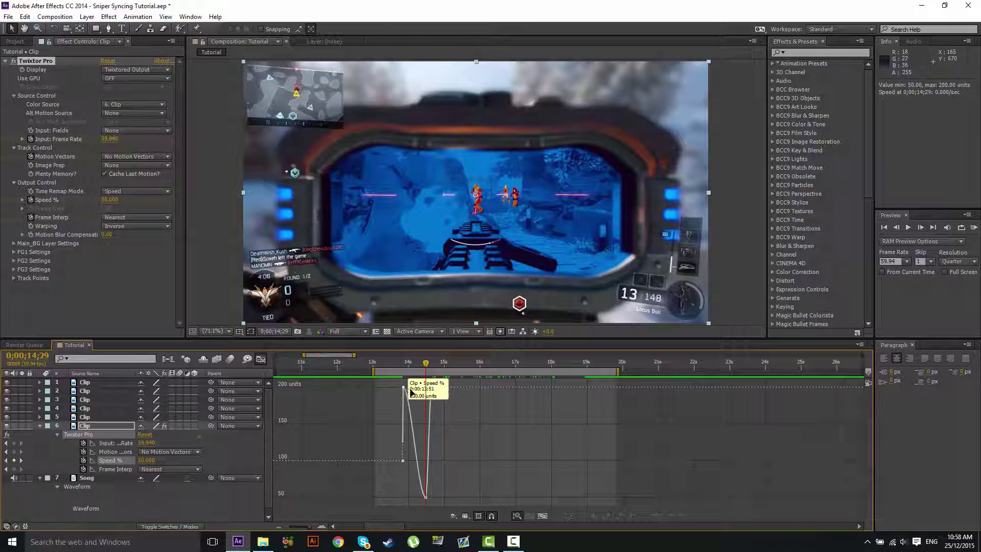
left_click_drag(374, 387, 437, 392)
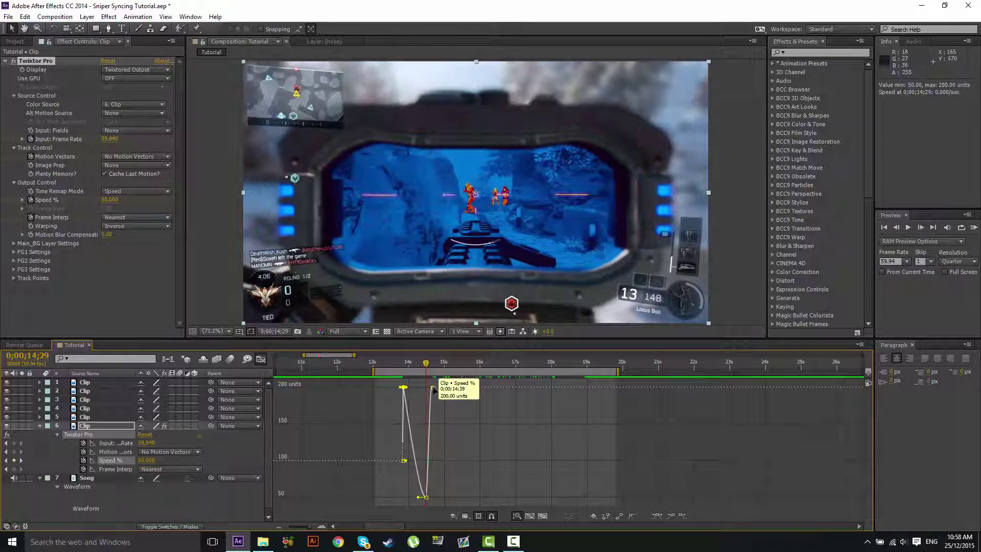
left_click(431, 388)
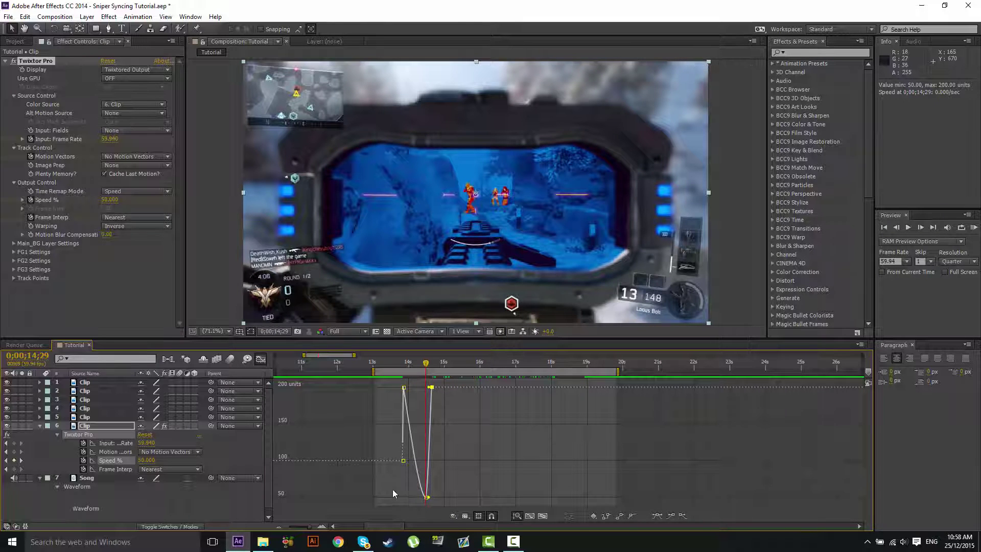
left_click(427, 496)
left_click_drag(419, 498, 403, 497)
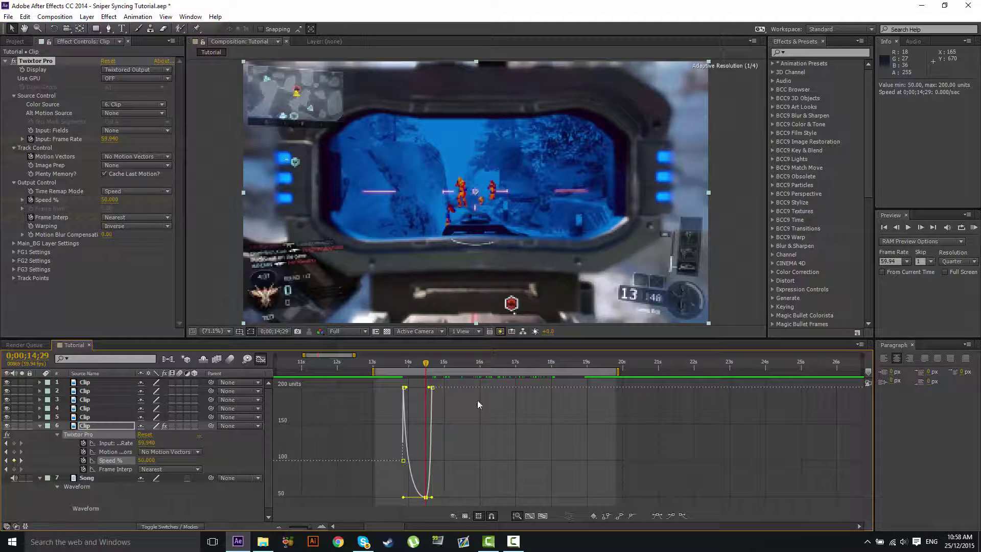
left_click_drag(427, 363, 409, 366)
left_click(507, 419)
key("KP_0")
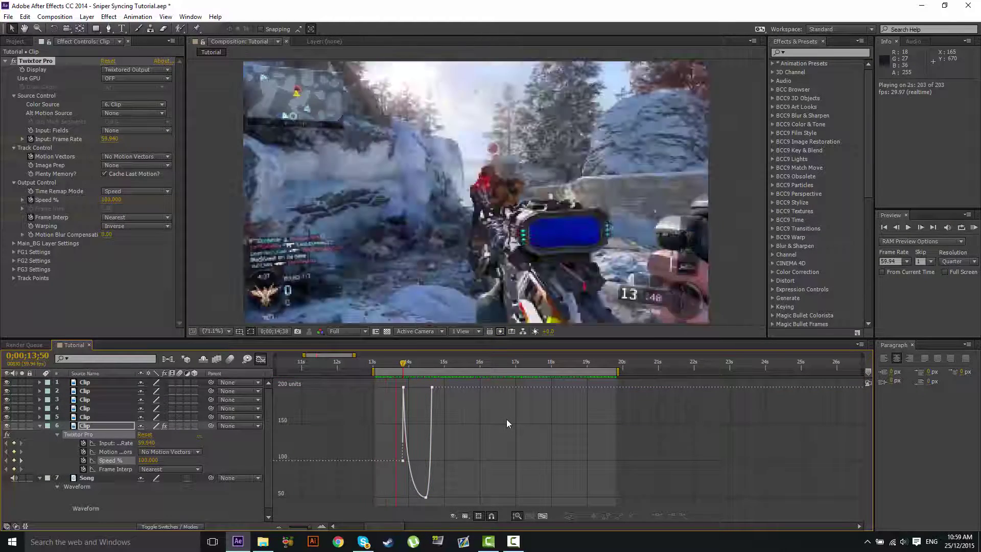
key("space")
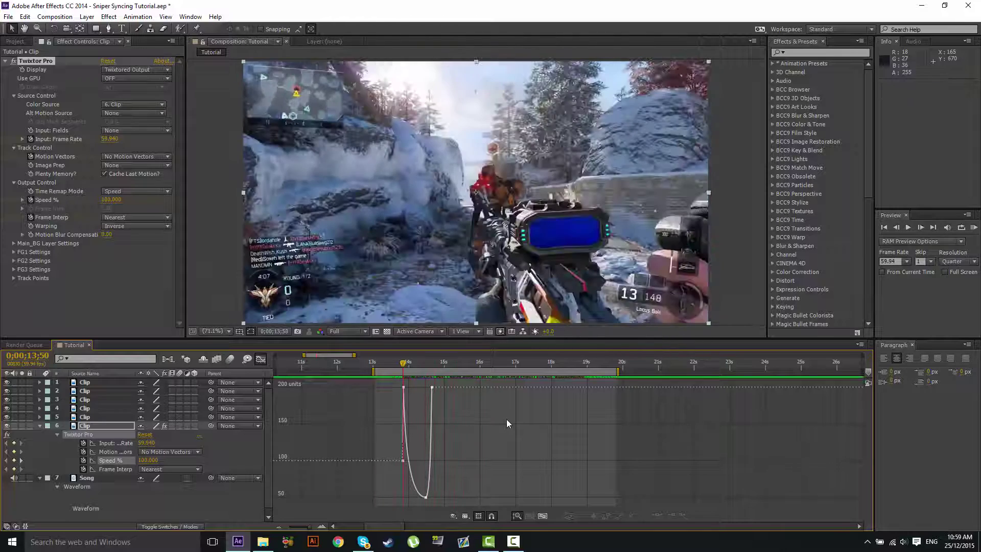
Step: Flatten the curve at the 50% low point and preview the adjusted ramp
left_click(431, 363)
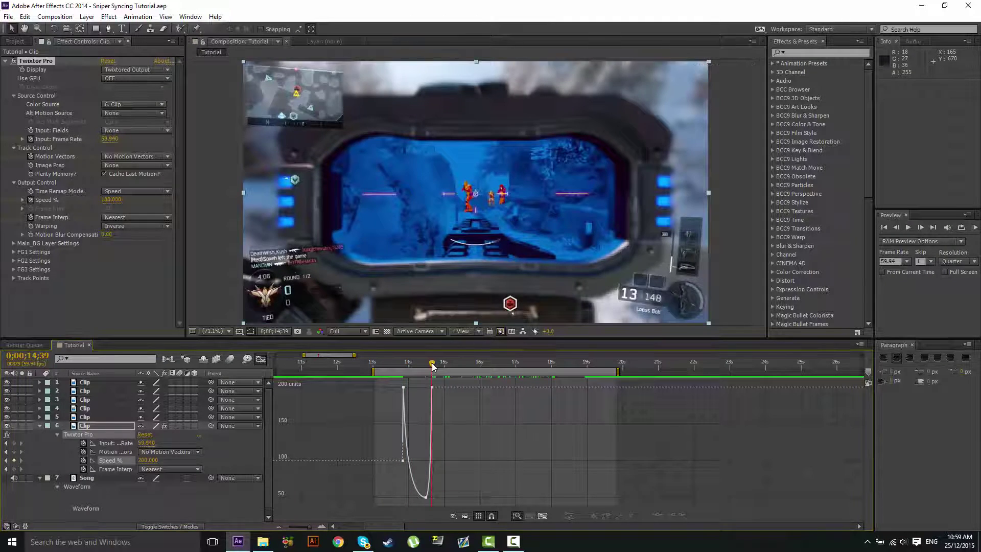
left_click_drag(431, 362, 419, 362)
left_click_drag(427, 498, 474, 481)
left_click(473, 477)
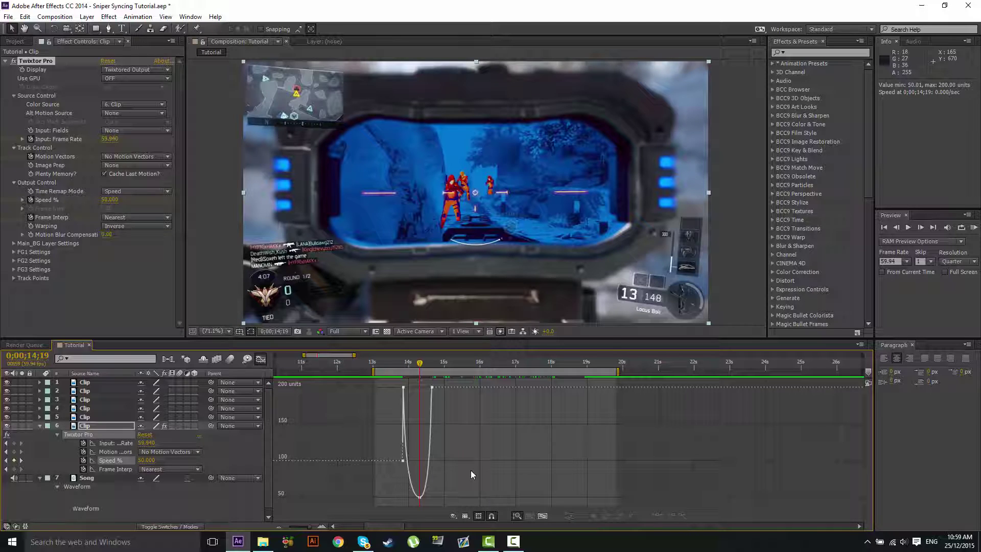
key("KP_0")
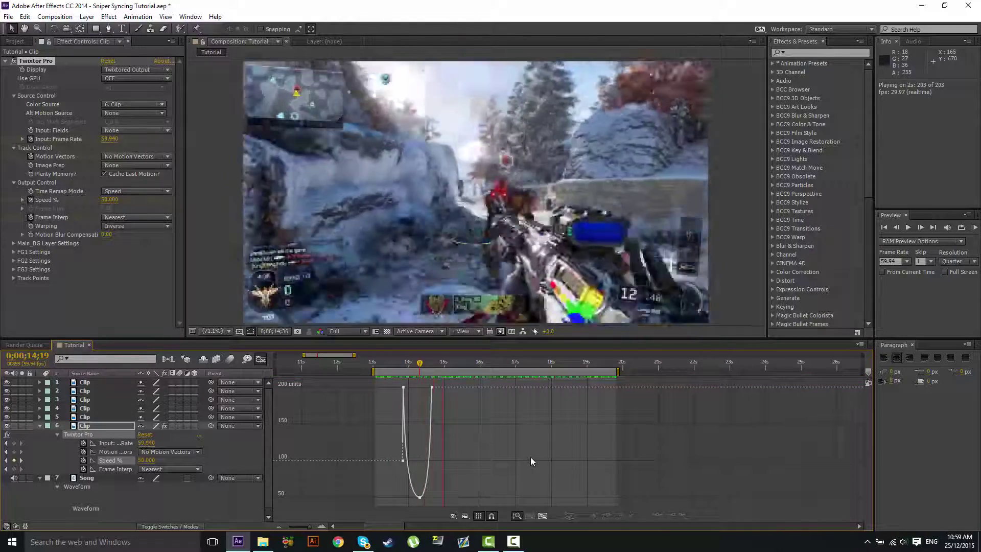
key("space")
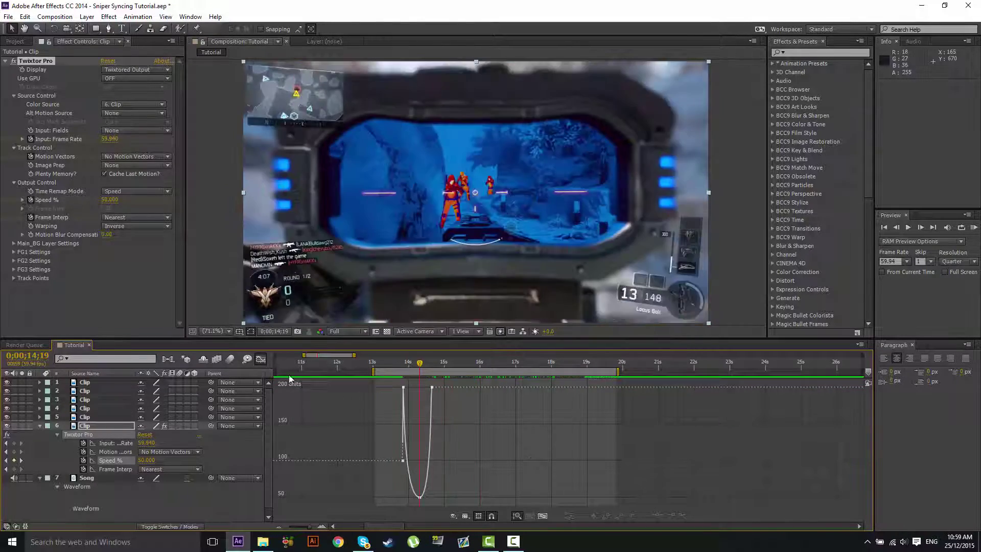
Step: Save the project and copy layer 6's Twixtor speed-ramp keyframes
left_click(258, 360)
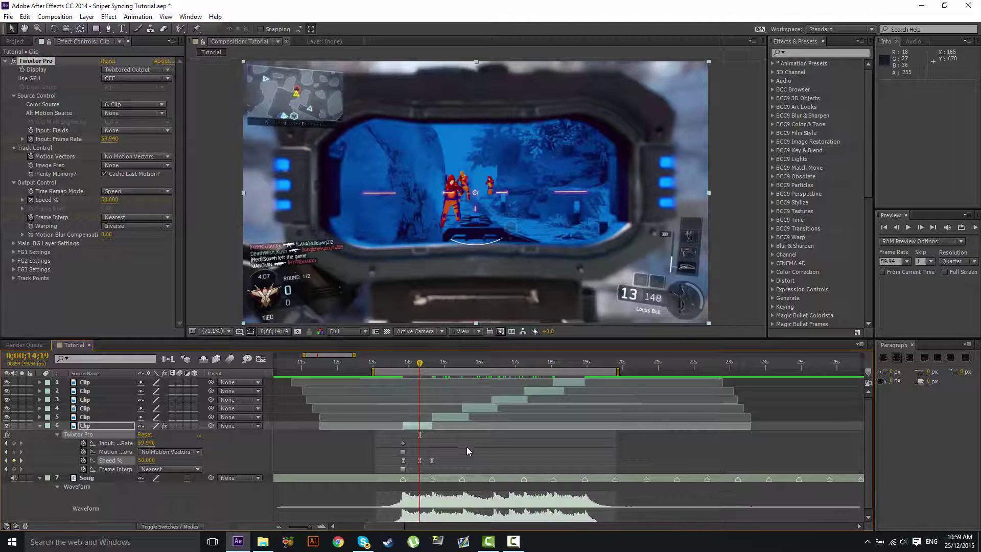
left_click(467, 446)
key("ctrl+s")
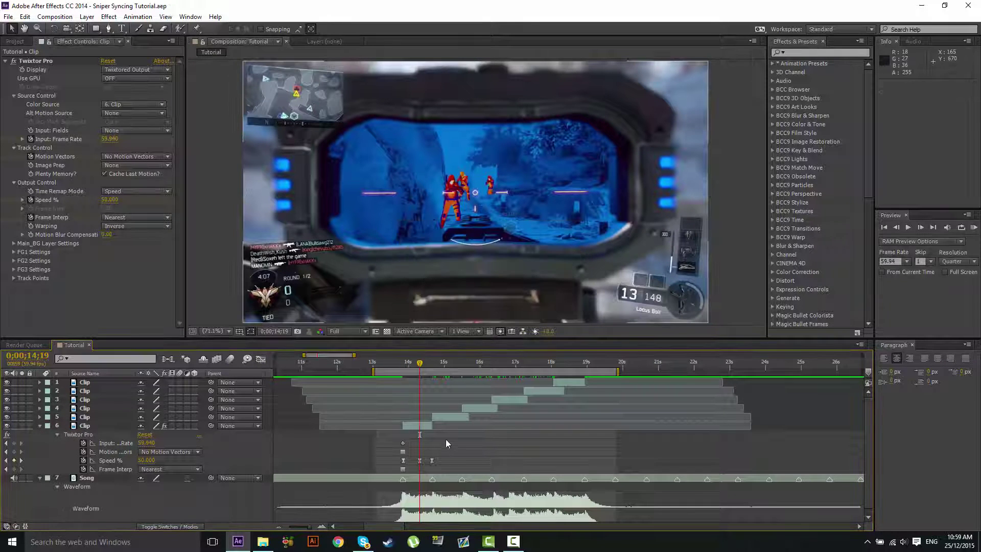
left_click_drag(452, 437, 388, 474)
key("ctrl+c")
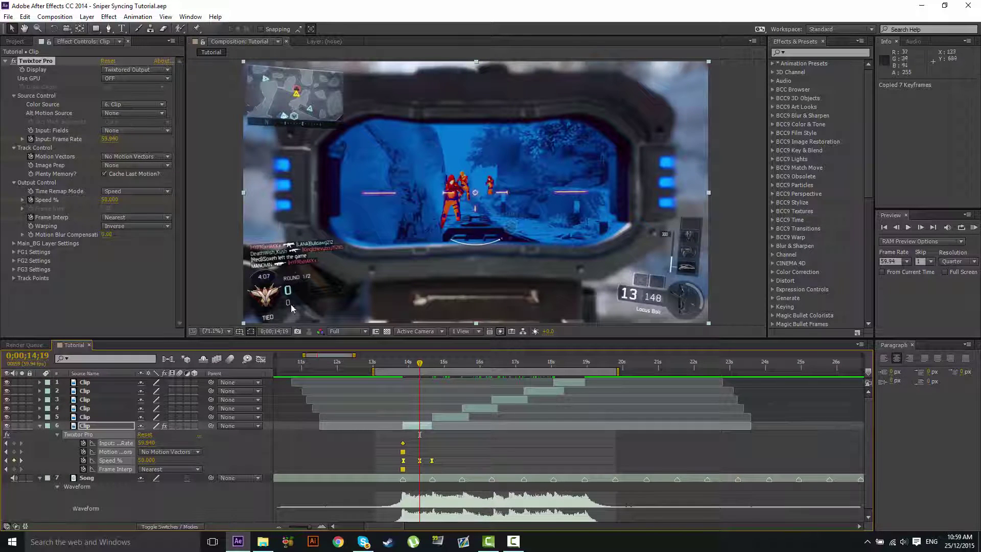
Step: Paste the ramp onto Clip layer 5 at the next beat marker and move its slow-down keyframe to 0;00;15;18
key("F2")
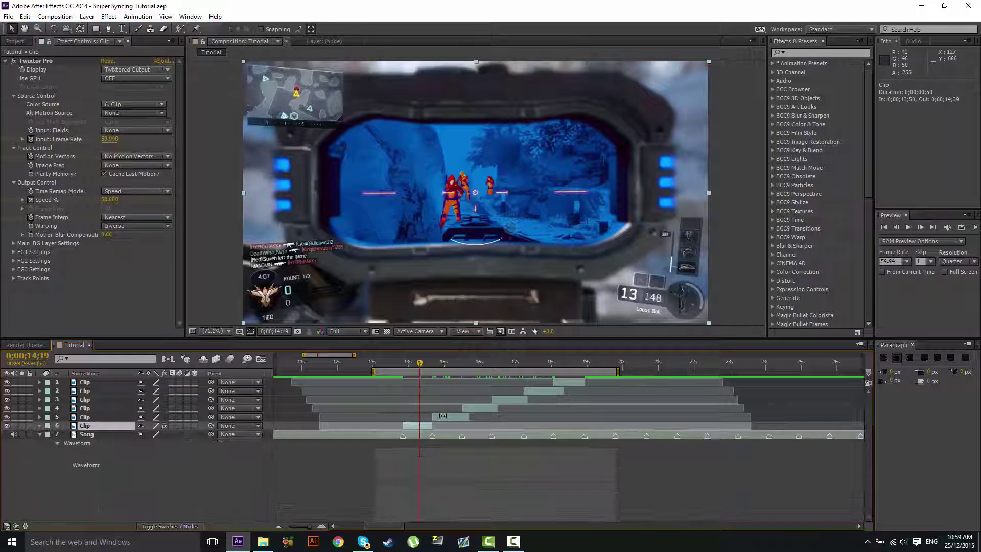
key("u")
left_click(437, 413)
left_click(430, 363)
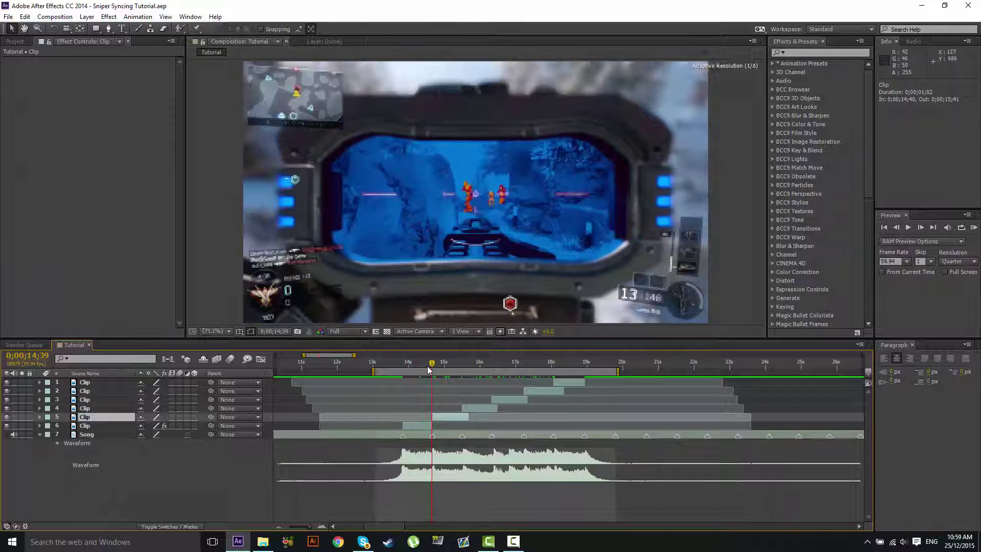
key("ctrl+v")
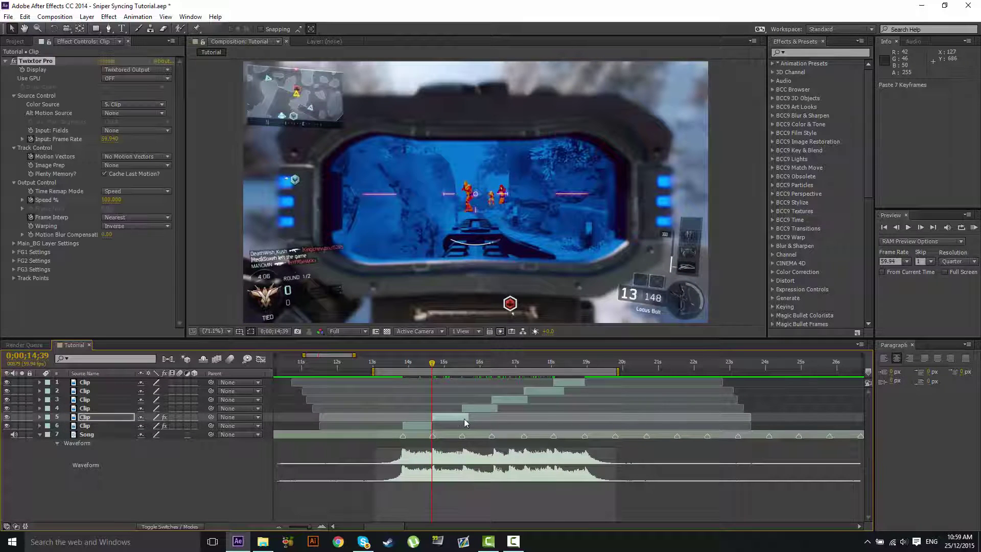
key("u")
left_click(486, 434)
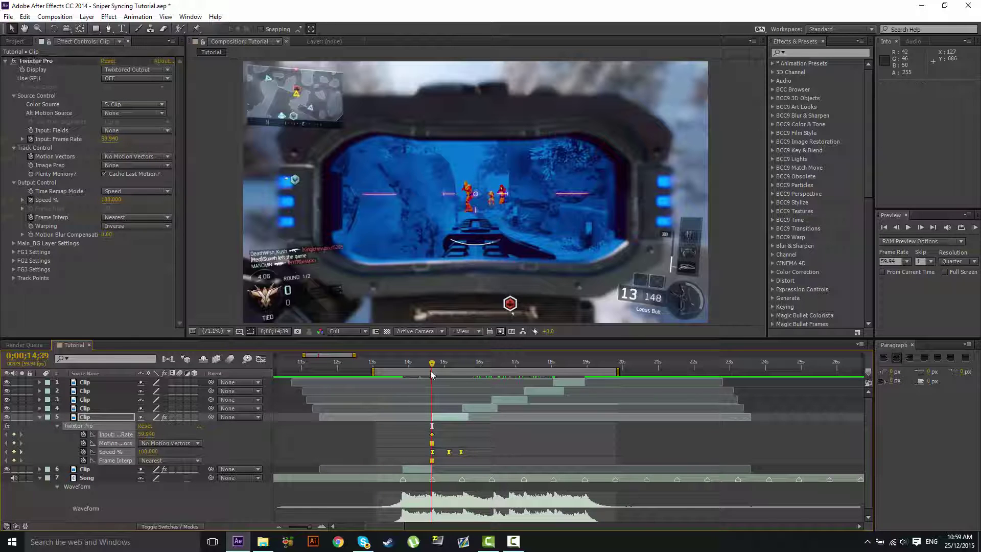
left_click(459, 371)
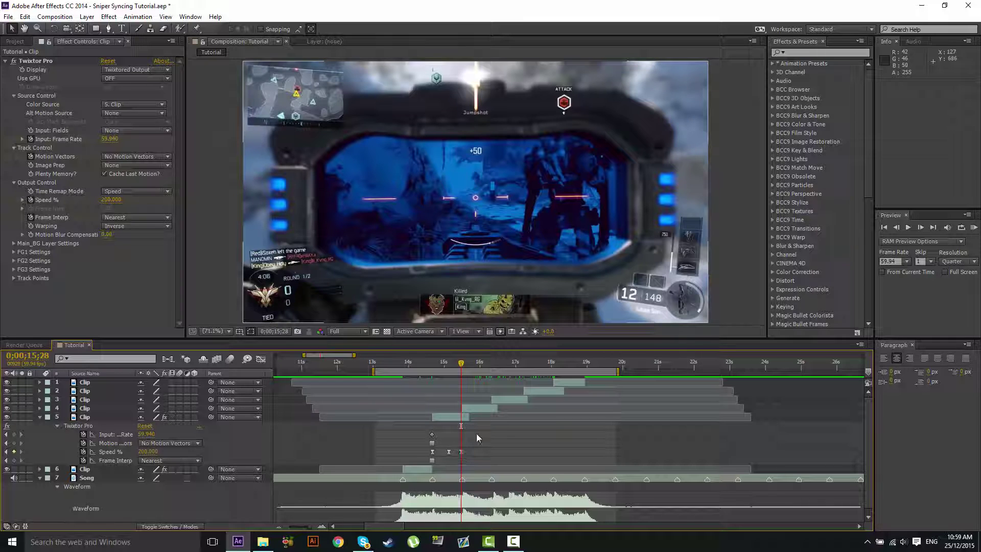
key("shift+Page_Up")
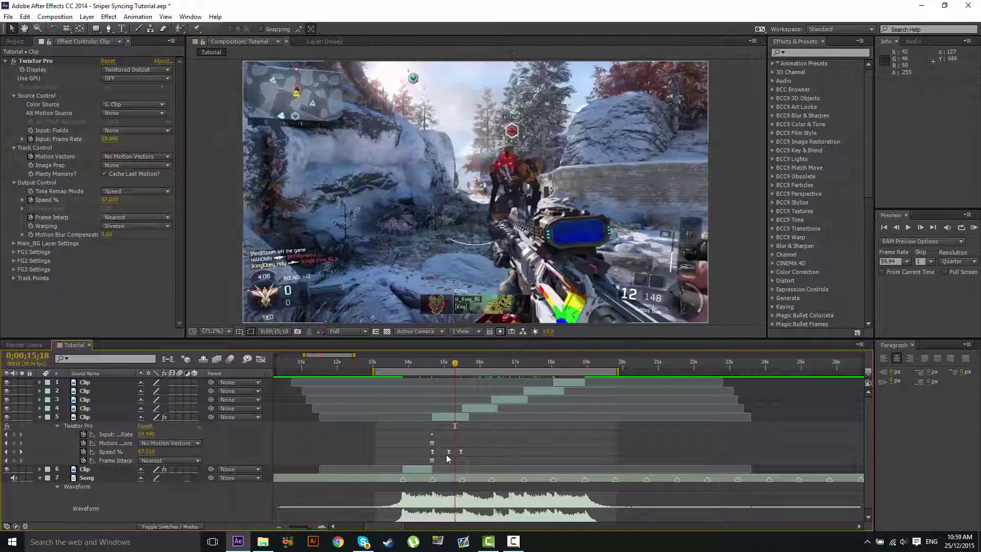
left_click_drag(448, 452, 455, 452)
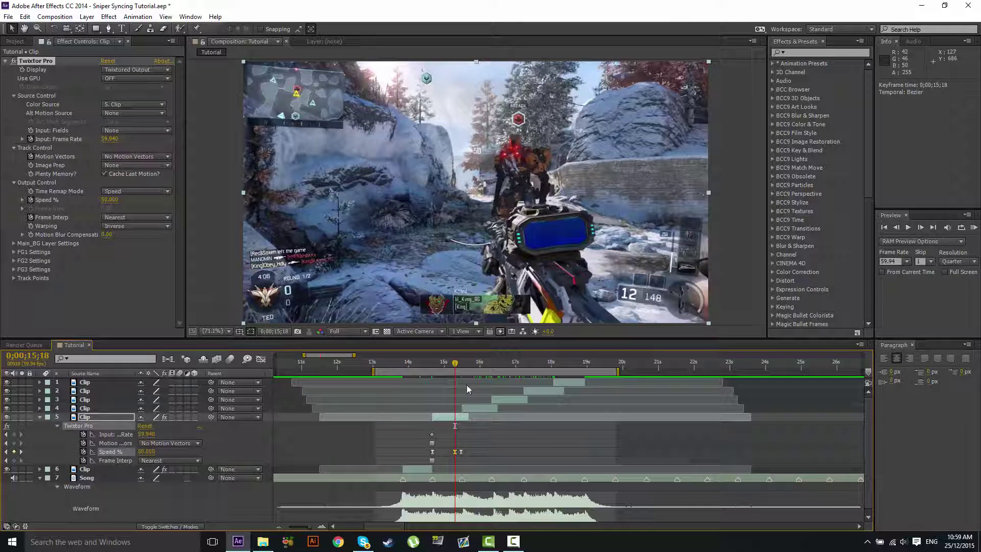
left_click_drag(455, 364, 461, 367)
Step: Inspect layer 5's Speed % curve, save the project, and RAM-preview the ramp
left_click(261, 359)
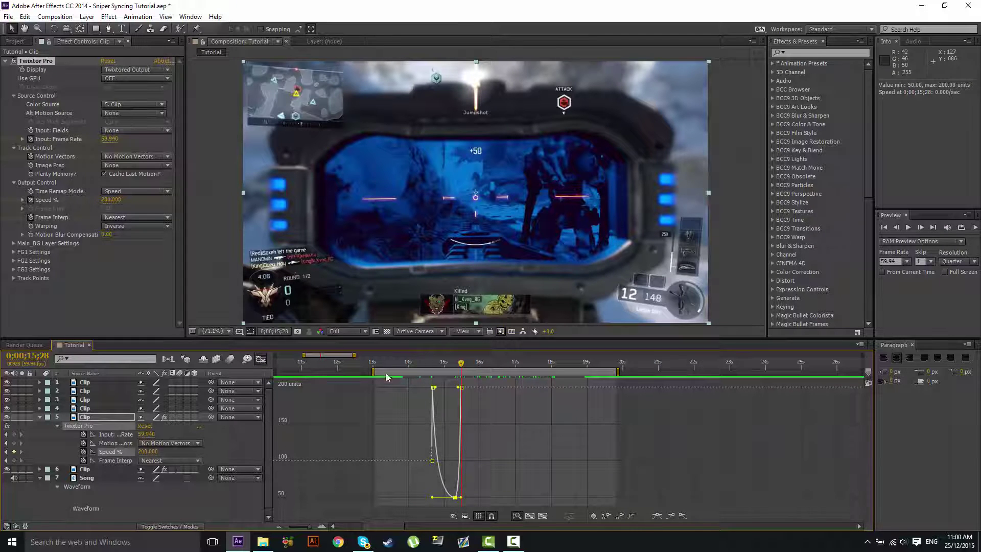
left_click(261, 360)
key("ctrl+s")
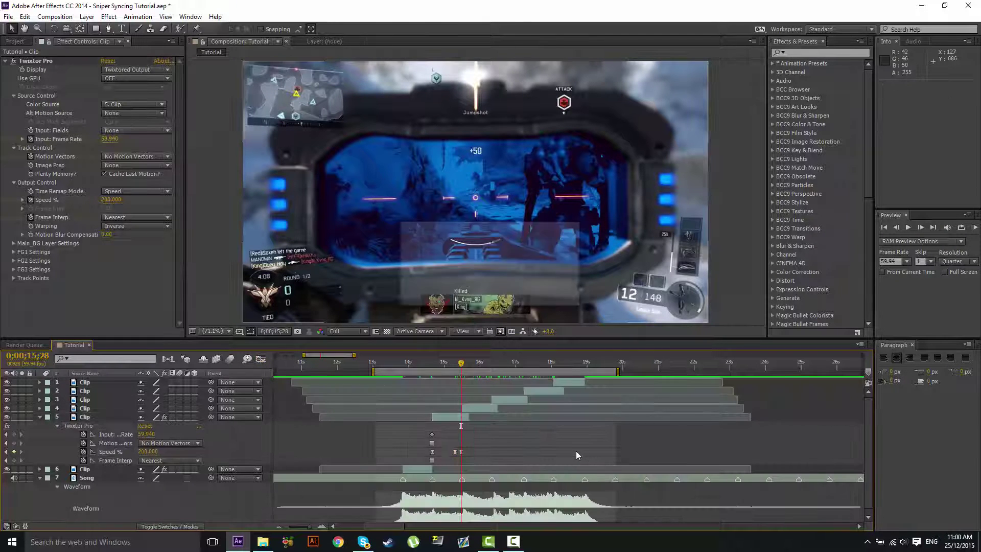
key("KP_0")
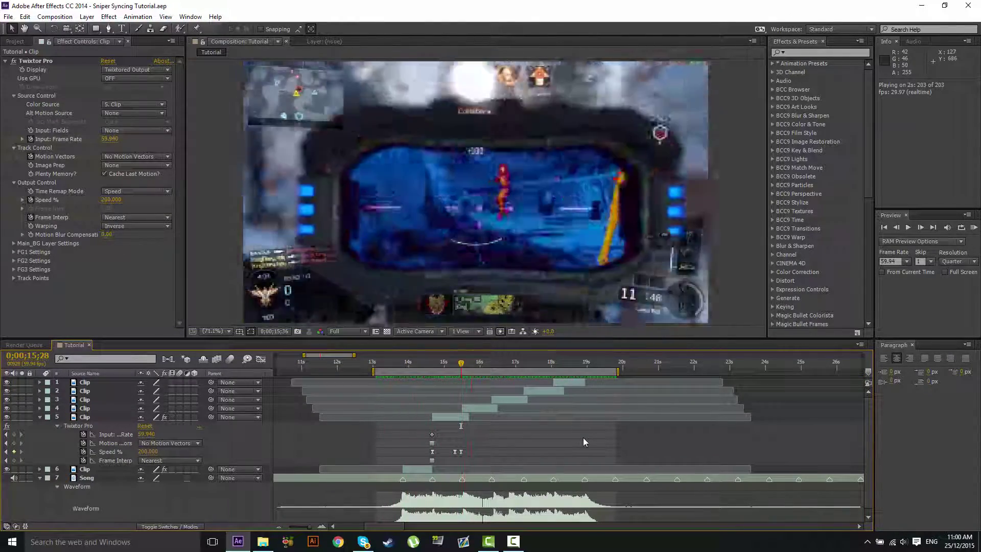
key("space")
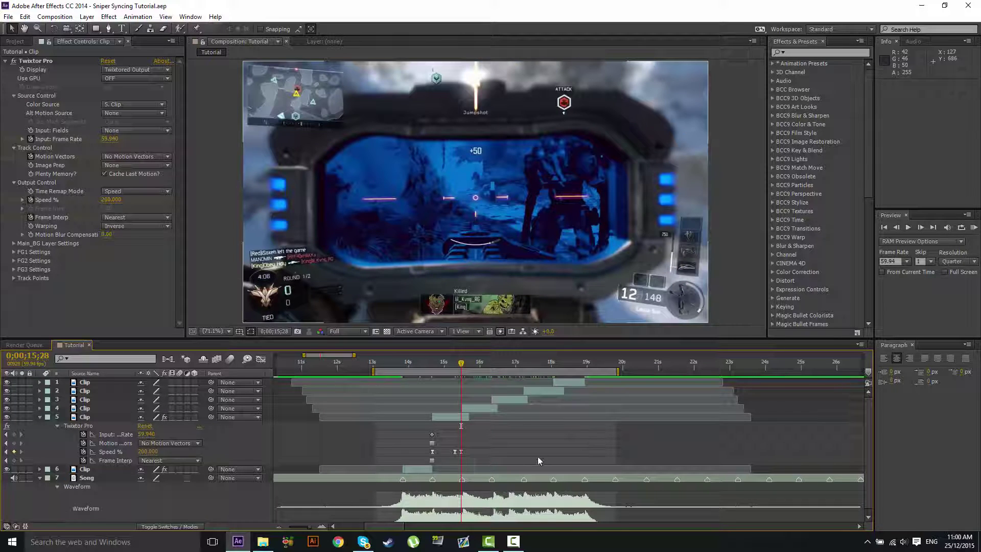
Step: Copy all of Clip layer 5's Twixtor speed-ramp keyframes
left_click(40, 417)
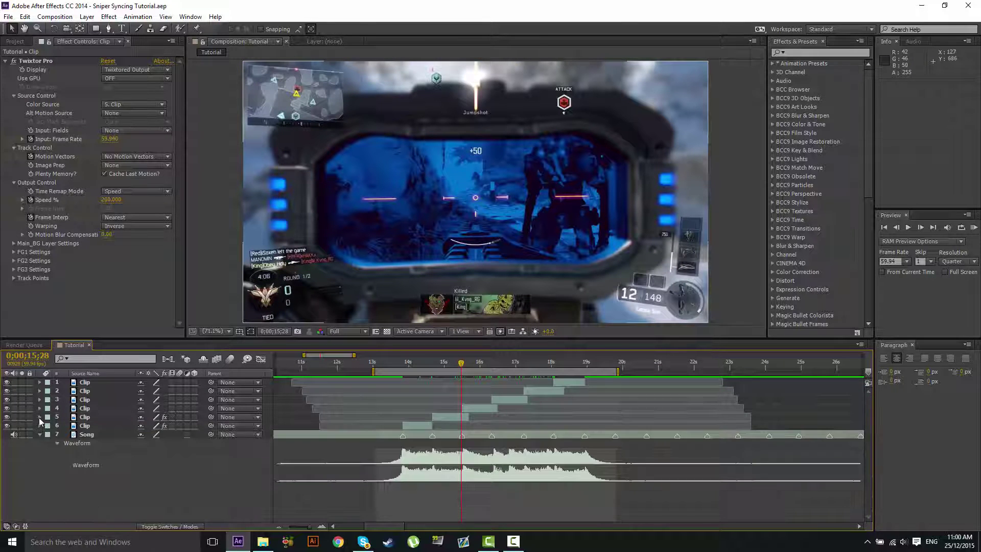
left_click(40, 417, "ctrl")
scroll(56, 399, "down", 2)
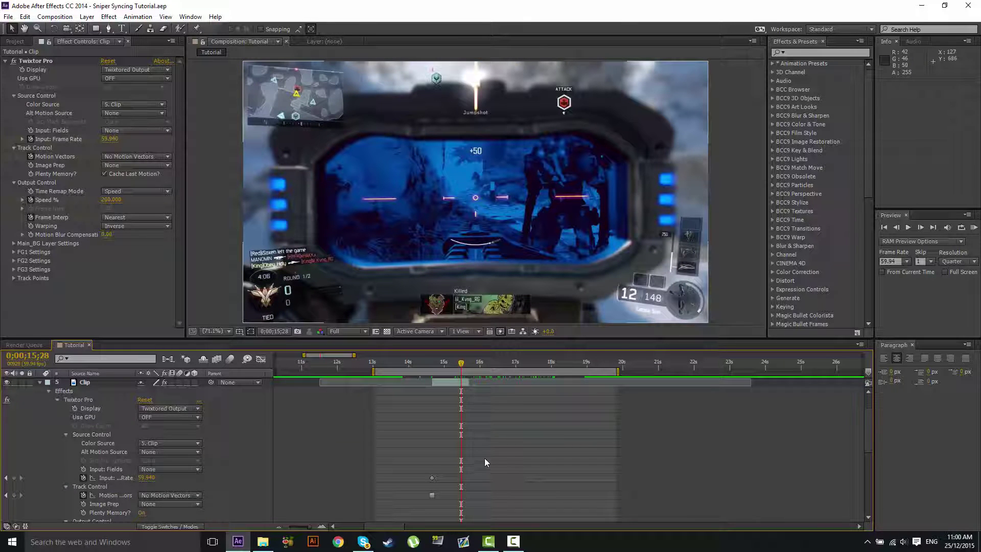
left_click(92, 382)
key("u")
key("u")
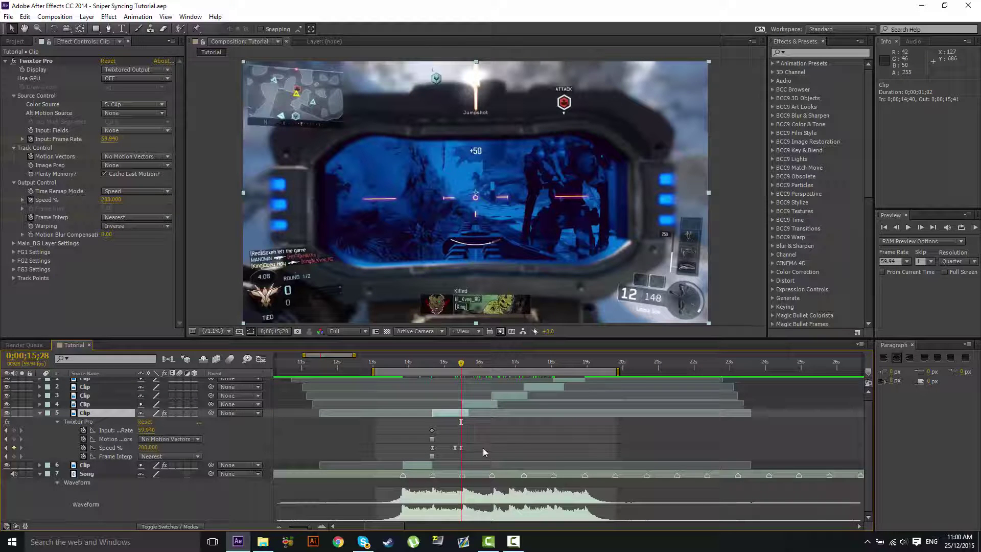
left_click_drag(470, 457, 407, 419)
key("ctrl+c")
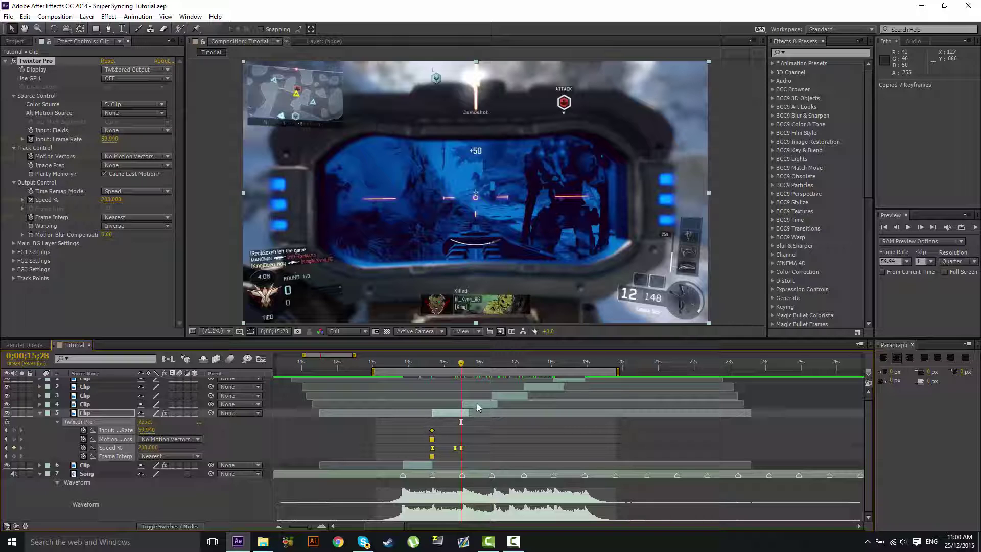
Step: Paste the speed ramp onto Clip layers 4, 3 and 2 at their beat markers
key("ctrl+Up")
key("ctrl+Up")
key("ctrl+v")
left_click(535, 390)
key("ctrl+v")
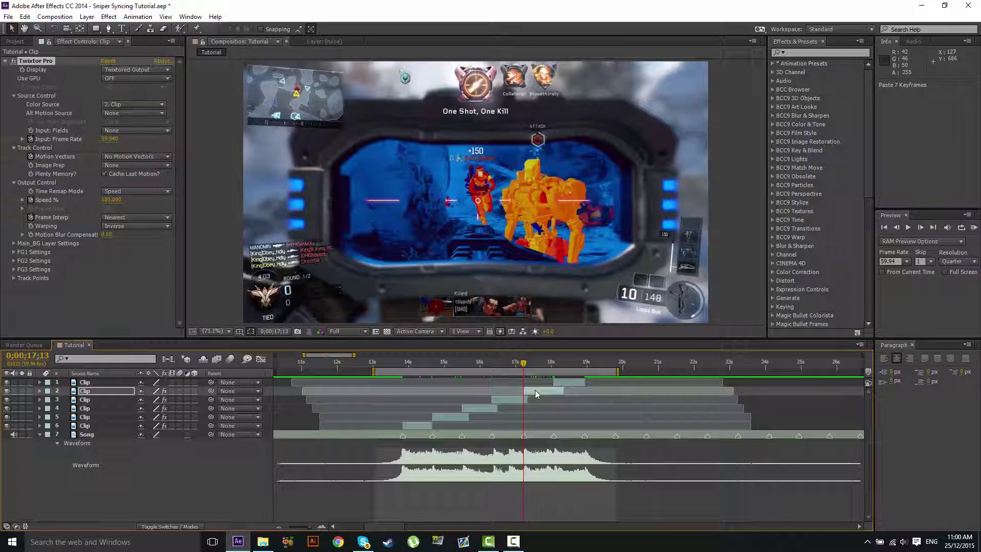
key("u")
left_click_drag(524, 363, 552, 363)
left_click(565, 382)
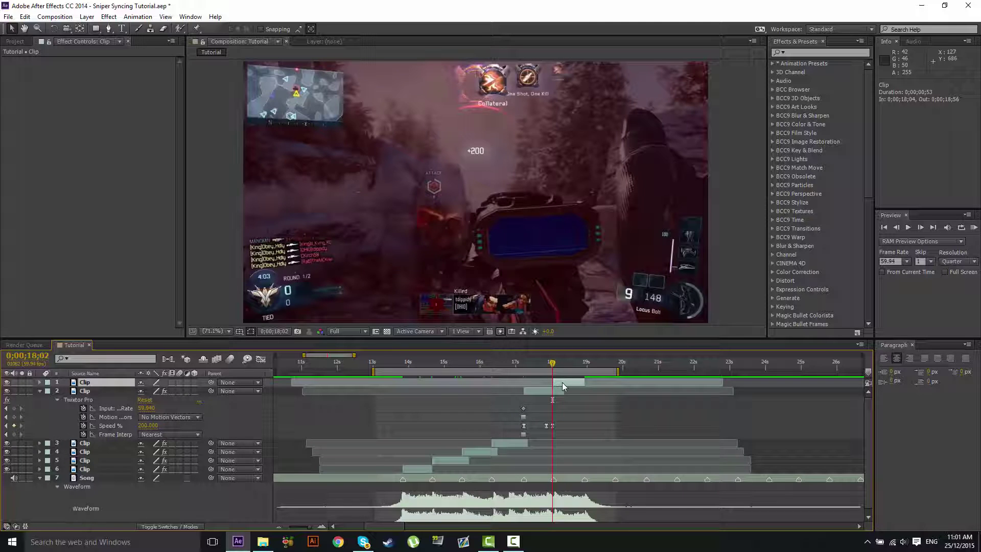
Step: Paste the Twixtor speed ramp onto layer 1 and shift its slow-down keyframe to 0;00;18;56
key("ctrl+v")
left_click(581, 417)
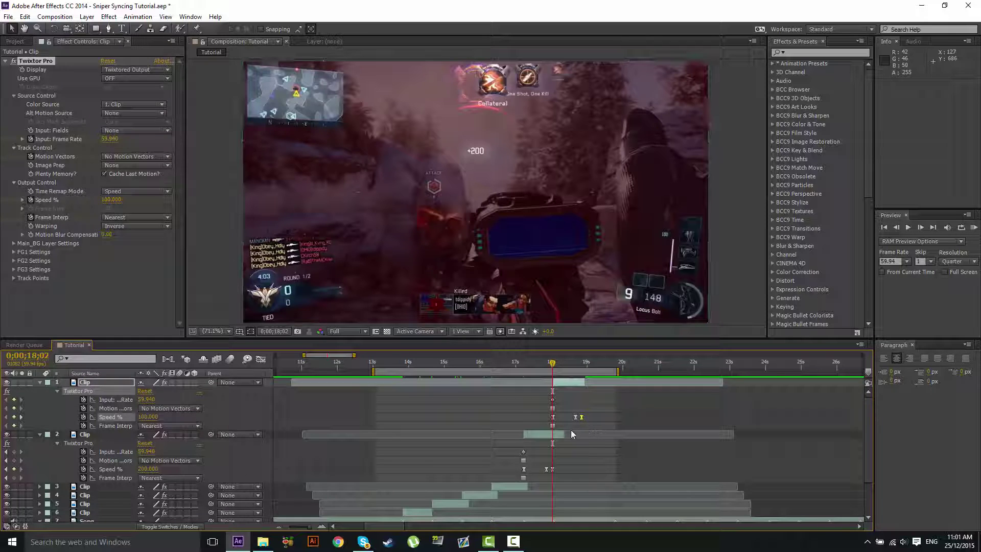
left_click(579, 420)
left_click_drag(576, 417, 584, 417)
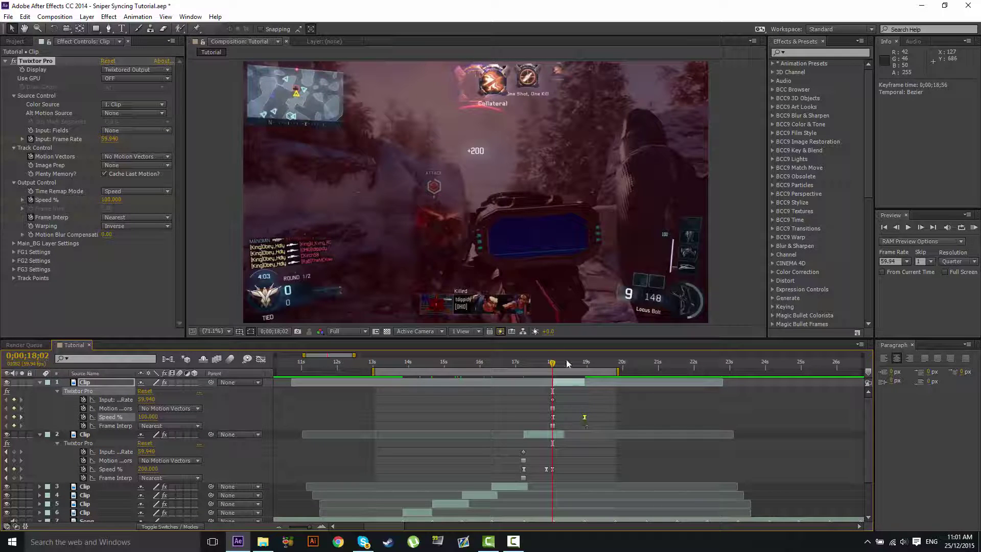
Step: Check layer 1's Speed % curve in the Graph Editor, then deselect and collapse the layer
left_click(257, 361)
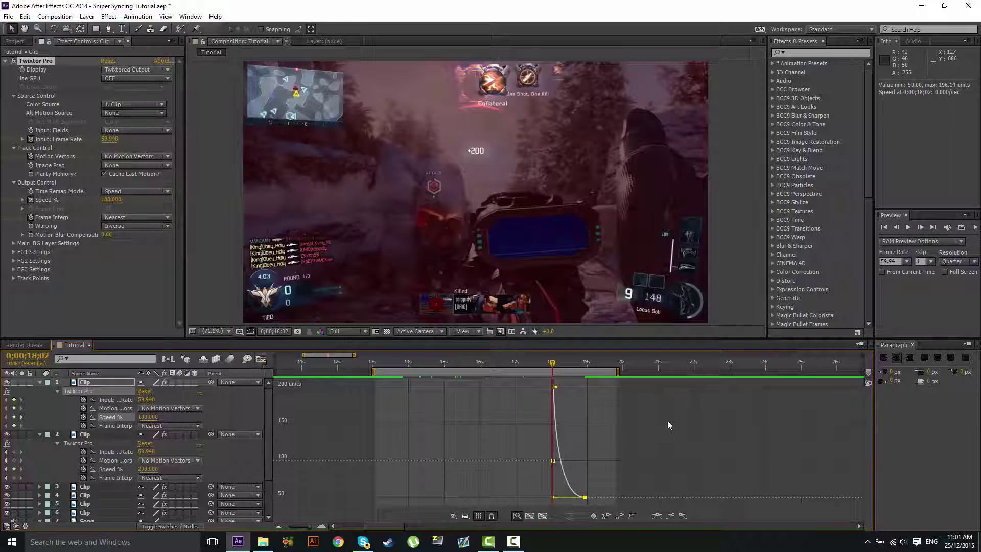
key("shift+F3")
left_click(56, 387)
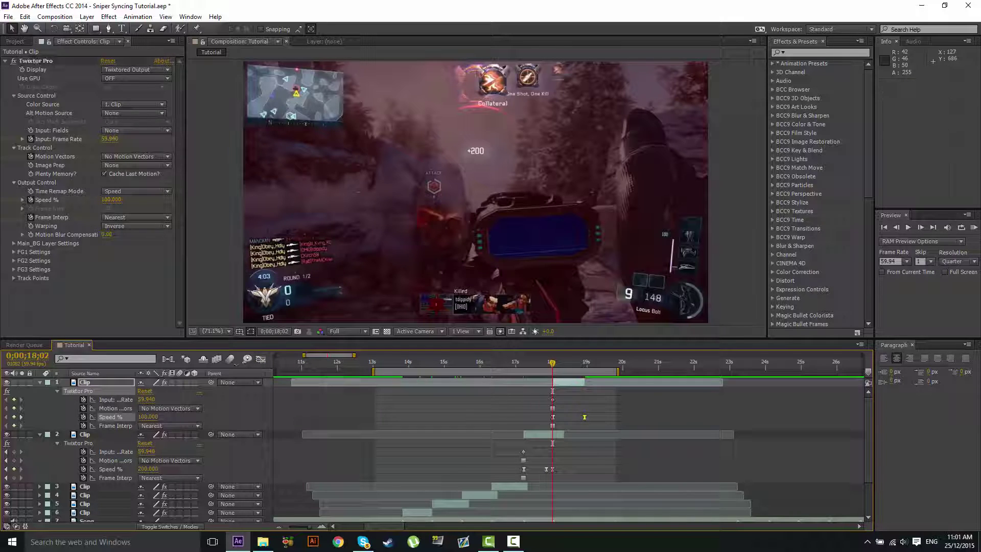
left_click(39, 382)
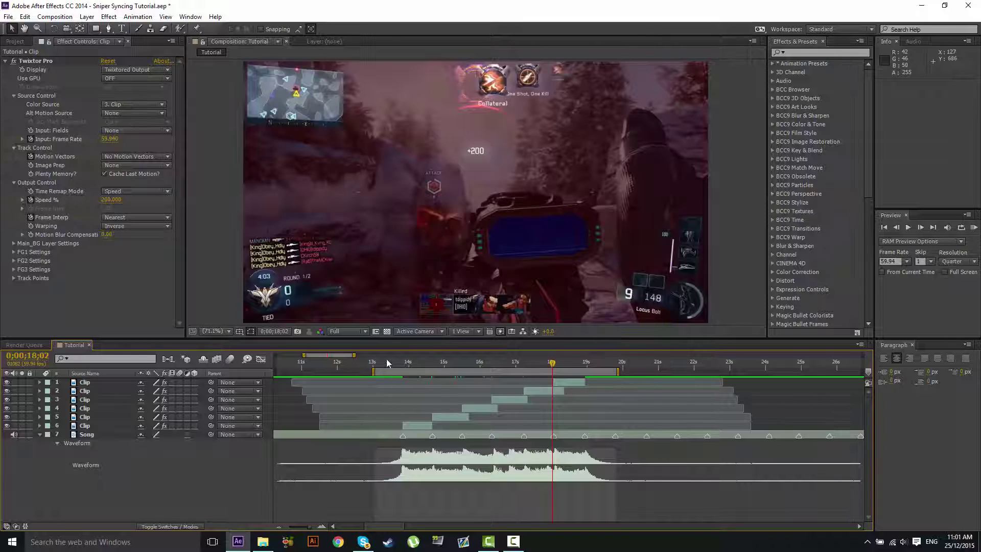
left_click_drag(390, 363, 562, 362)
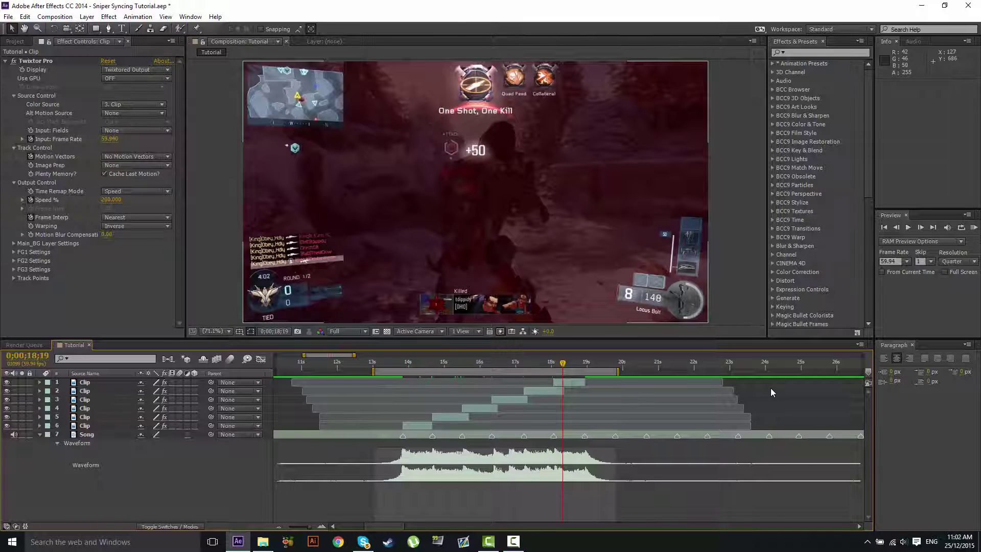